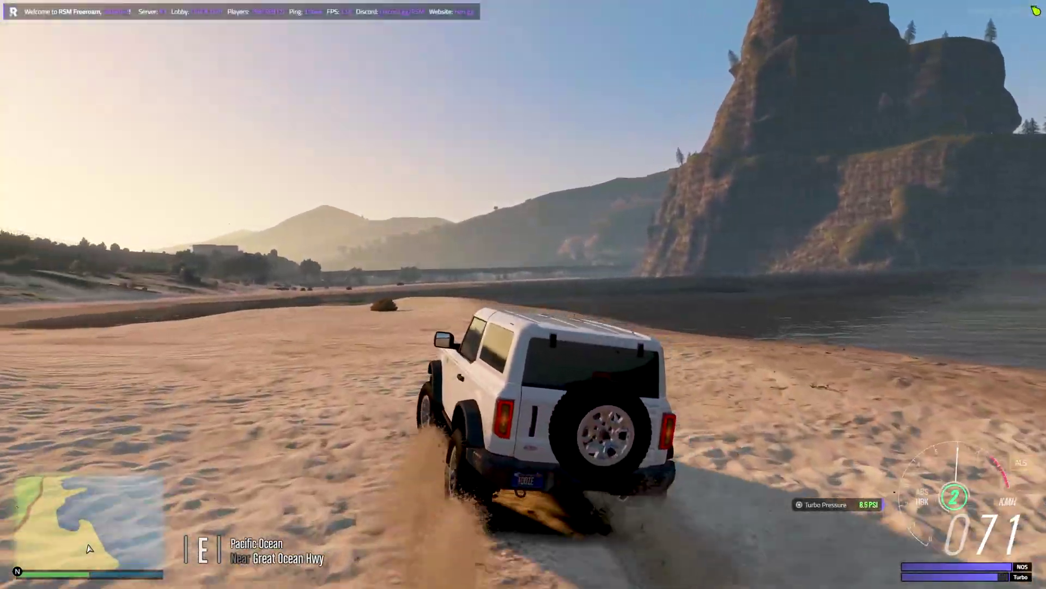
key("w")
key("a")
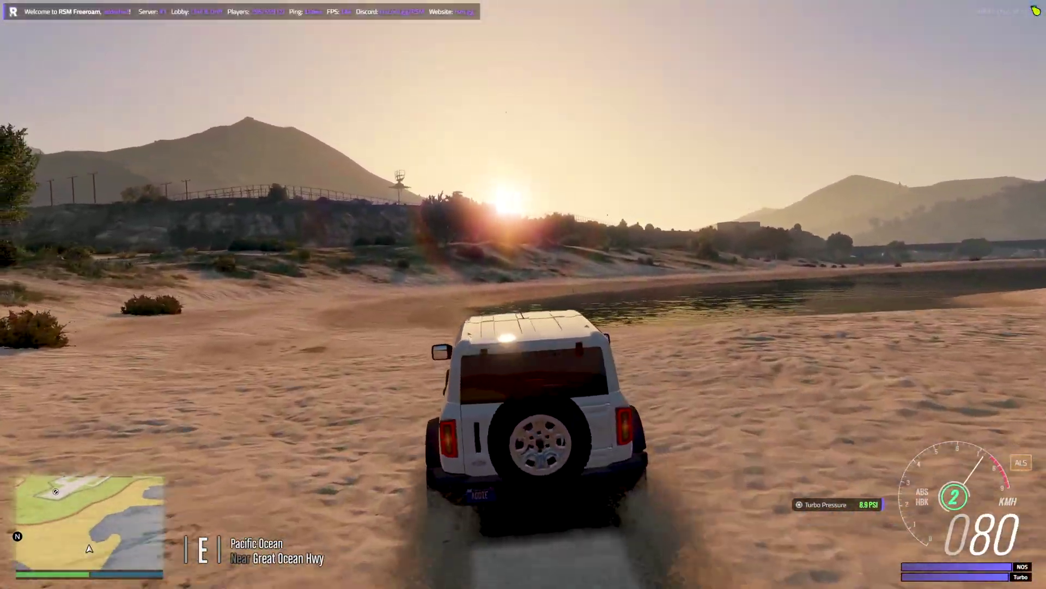
Drive the white SUV along the Lago Zancudo shore, weaving between the sand and the lake shallows
key("d")
key("d")
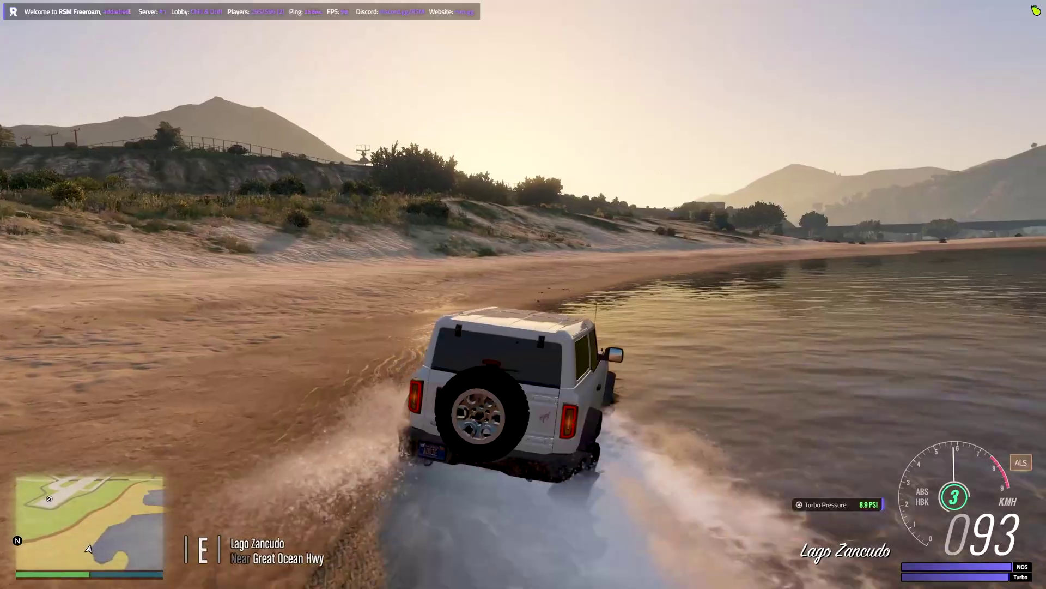
key("d")
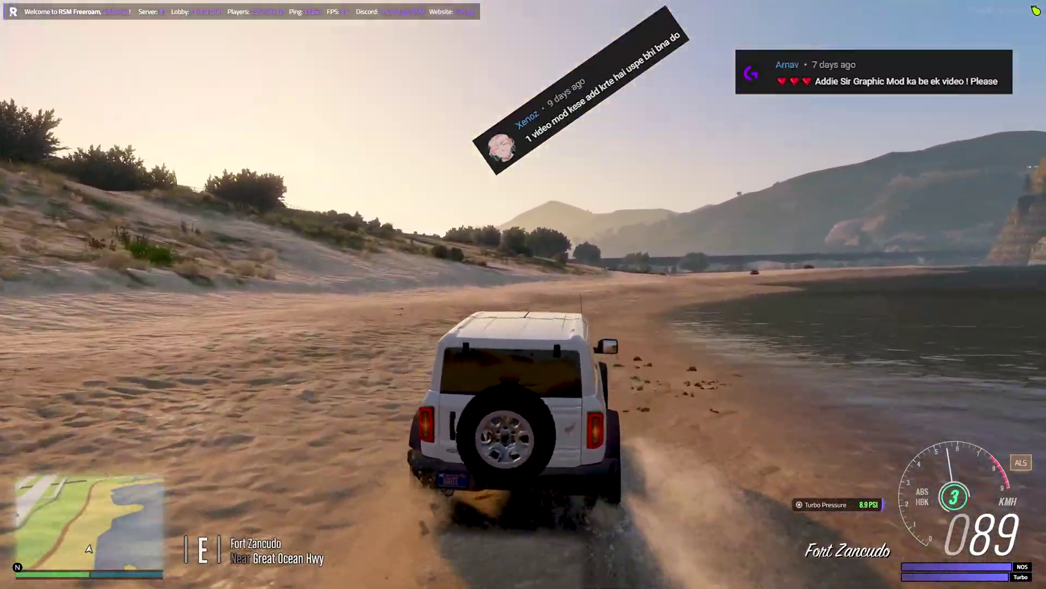
key("d")
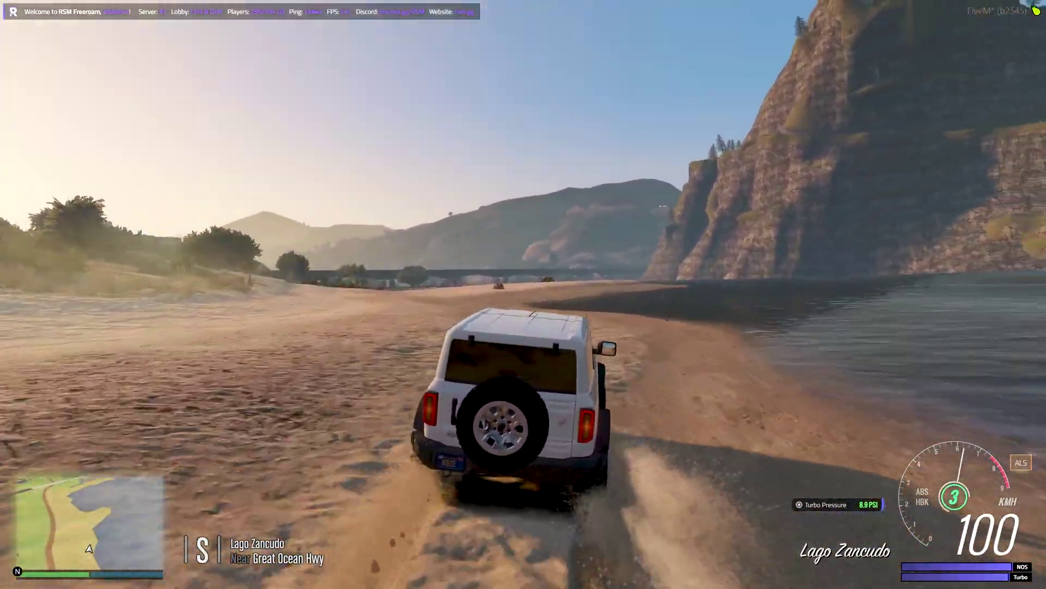
key("a")
key("a")
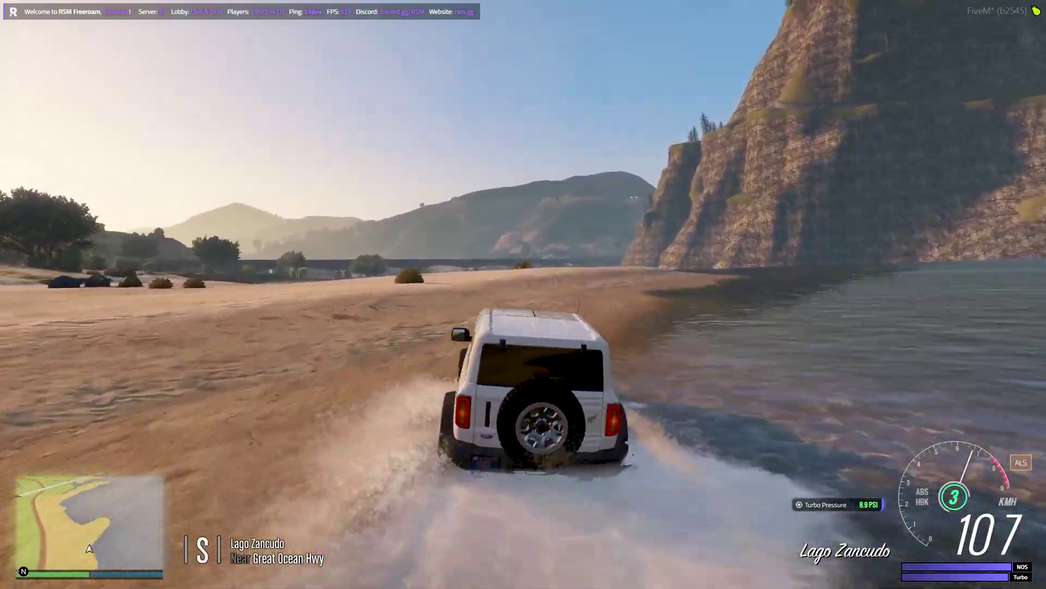
key("a")
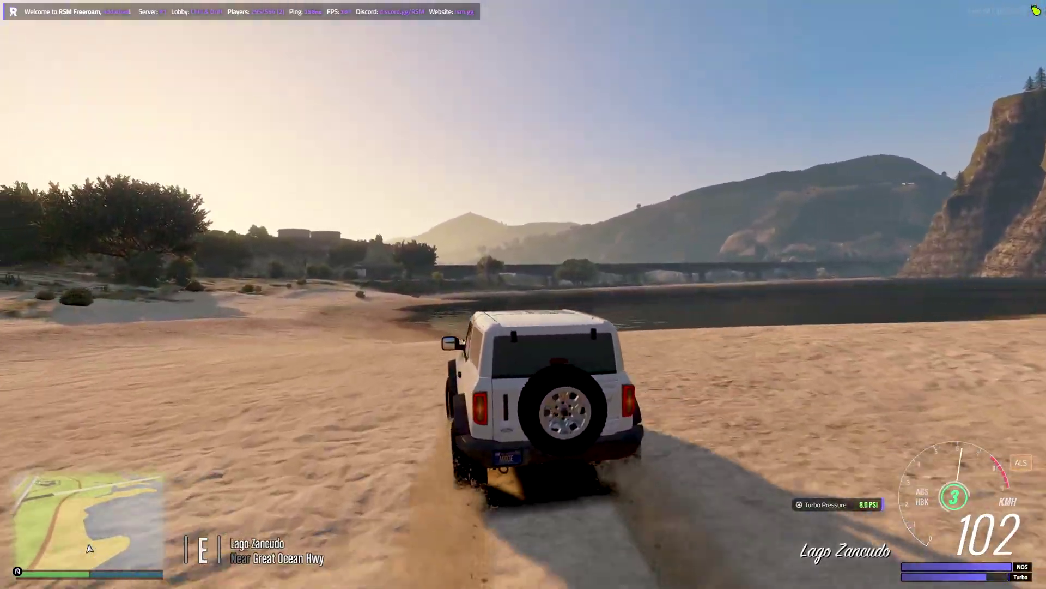
key("a")
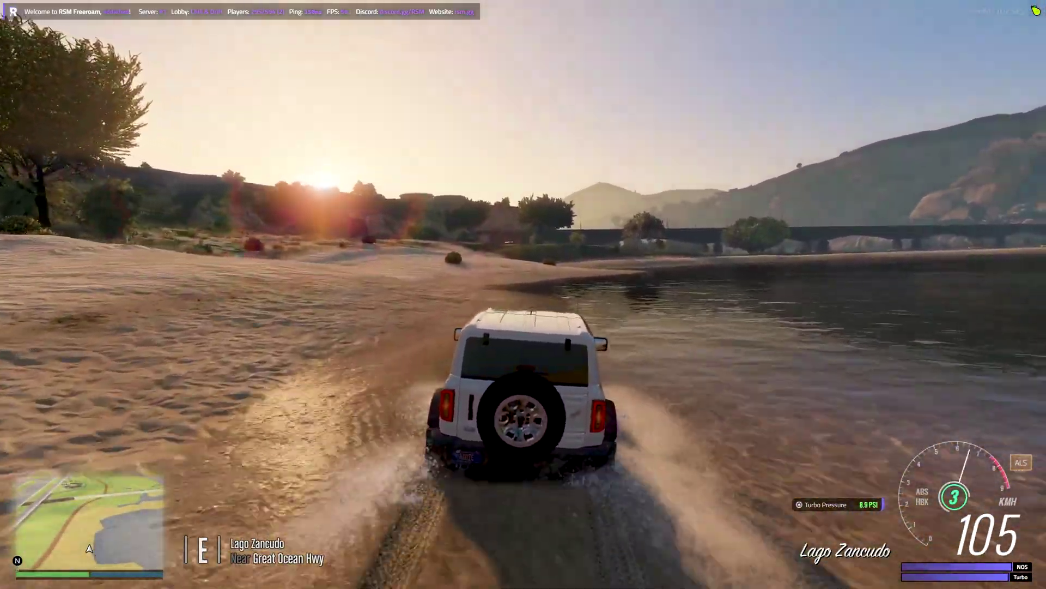
key("a")
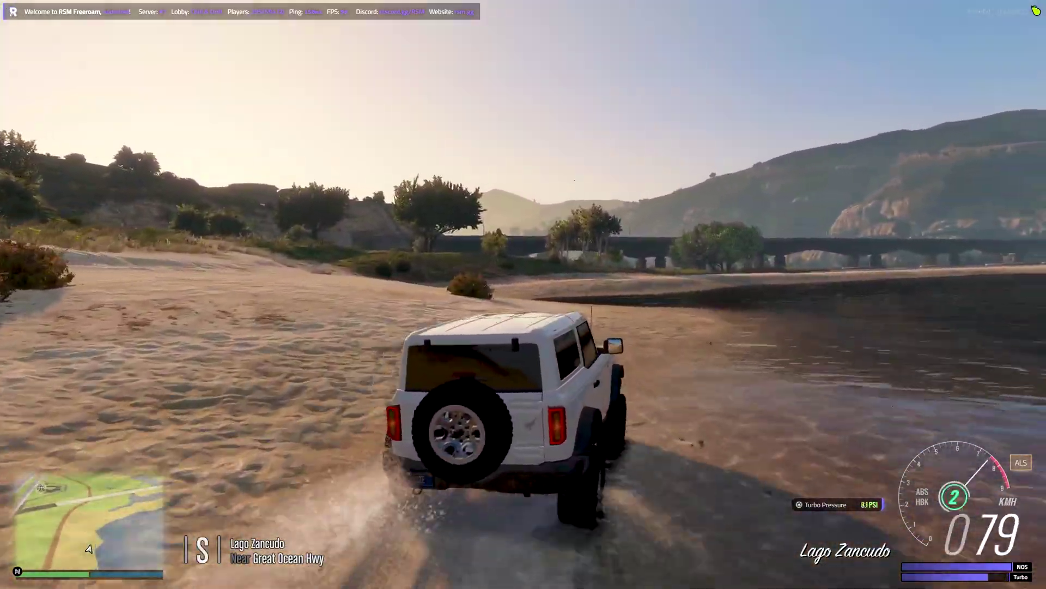
key("d")
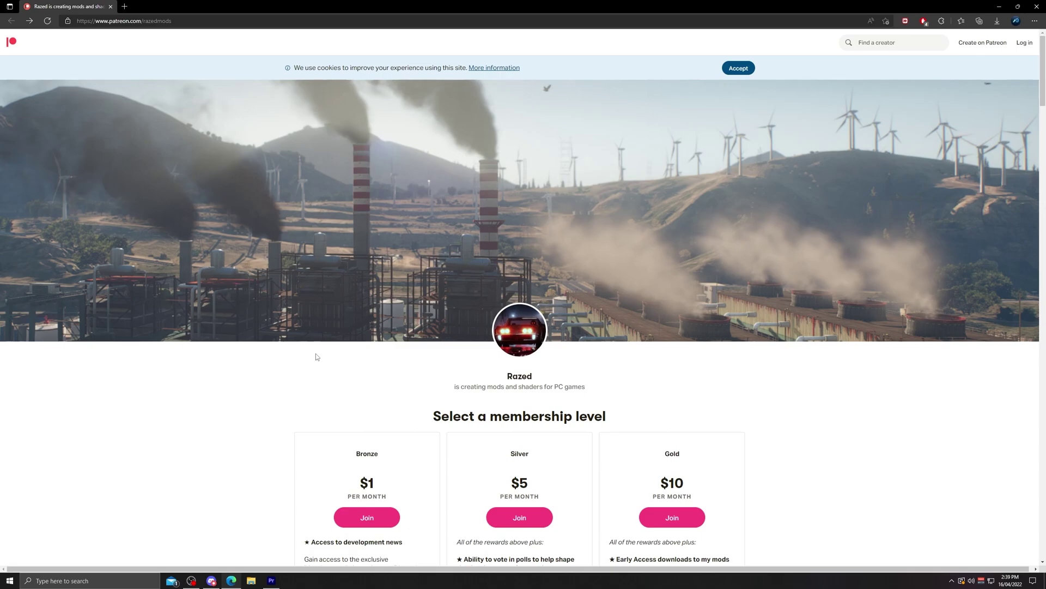
Reveal all 4 Patreon membership levels and expand the $15 Platinum tier's full description
scroll(315, 357, "down", 7)
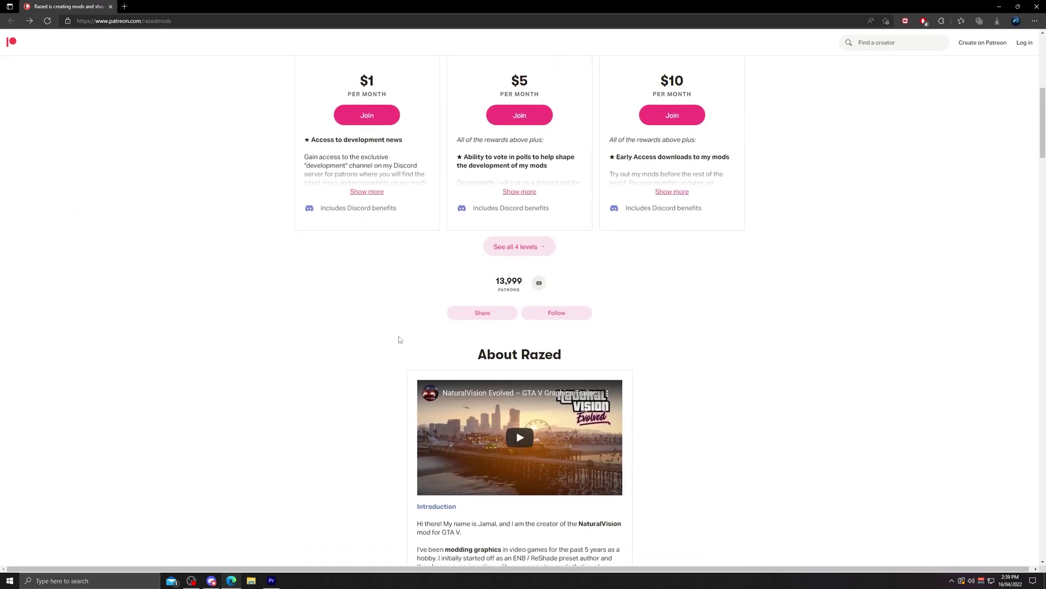
left_click(520, 247)
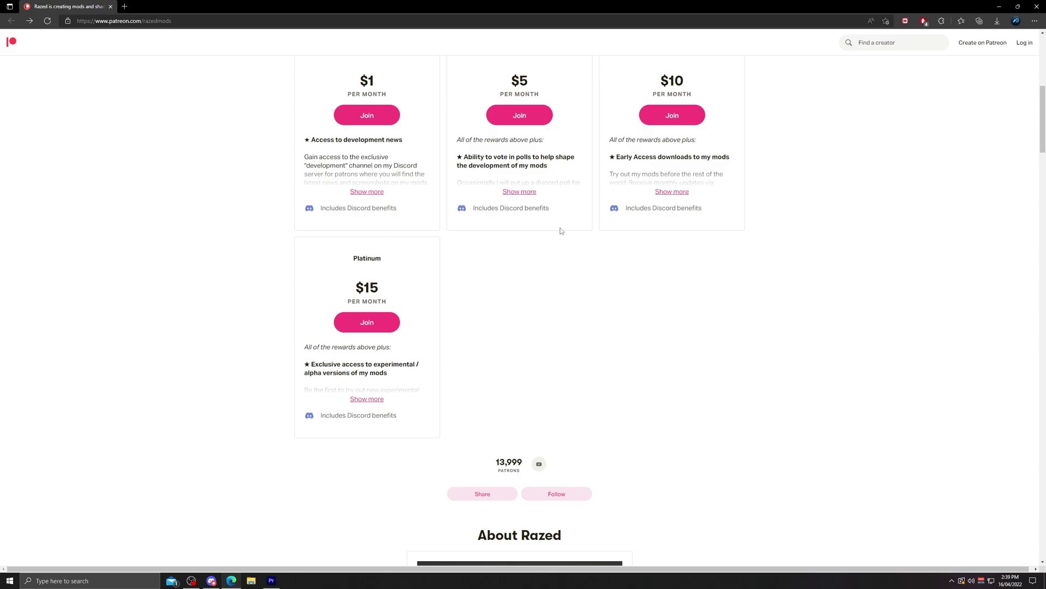
left_click(672, 191)
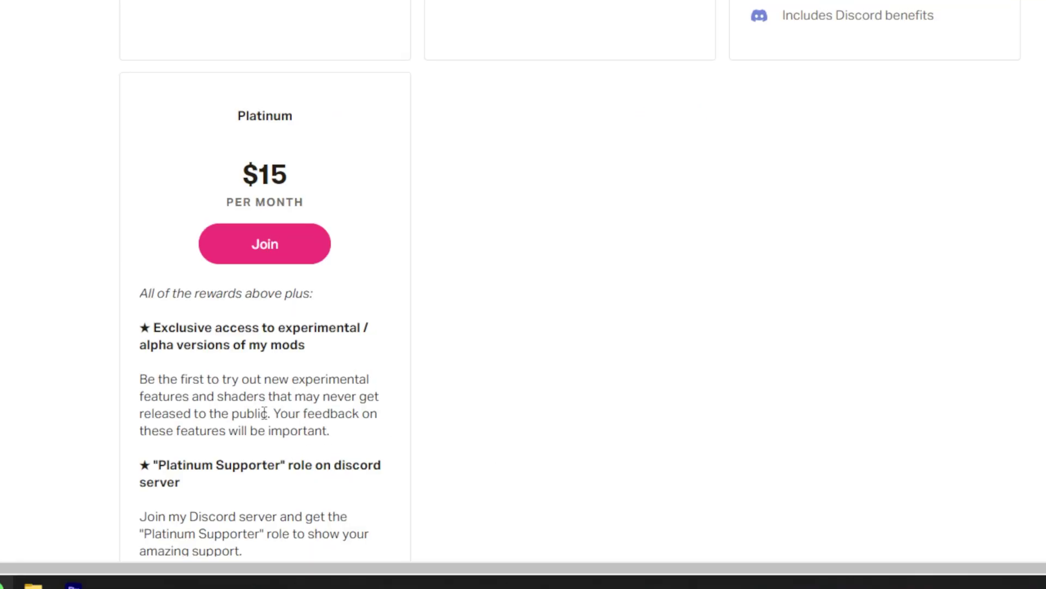
Scroll down the page to Razed's recent posts
scroll(256, 506, "down", 3)
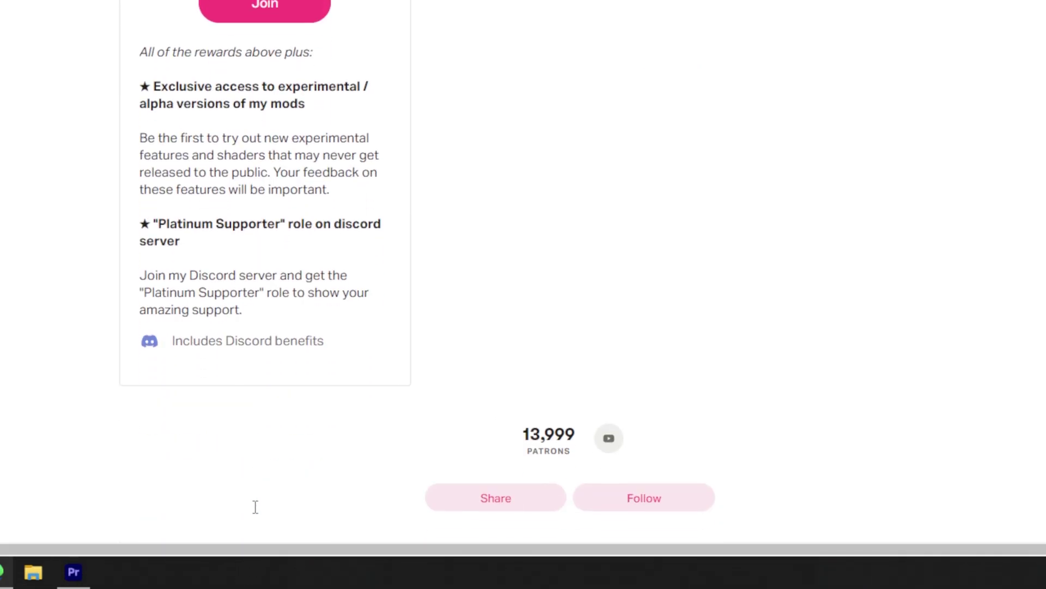
scroll(261, 277, "up", 2)
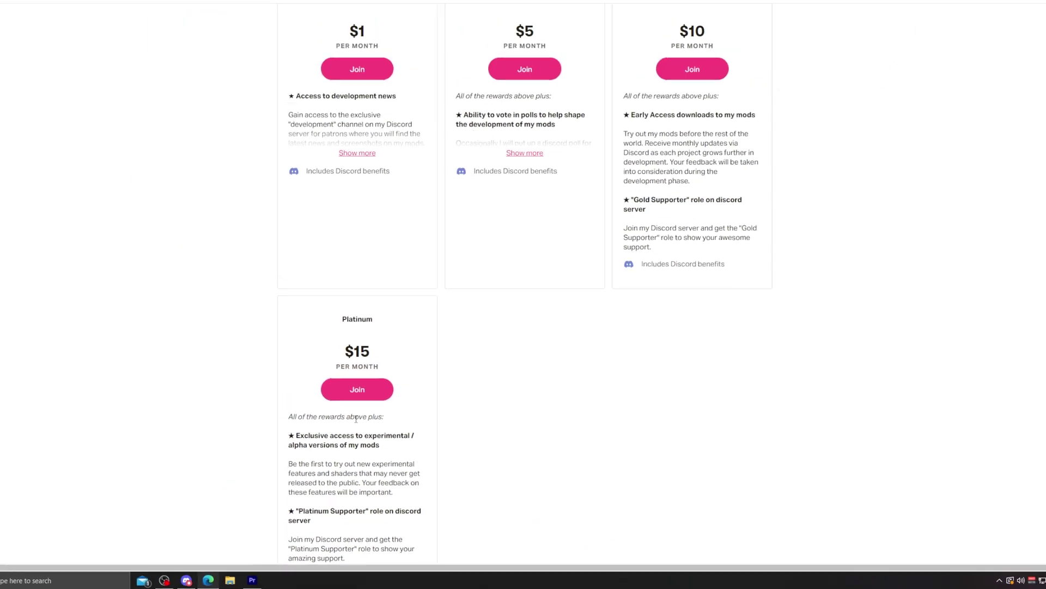
scroll(567, 294, "down", 10)
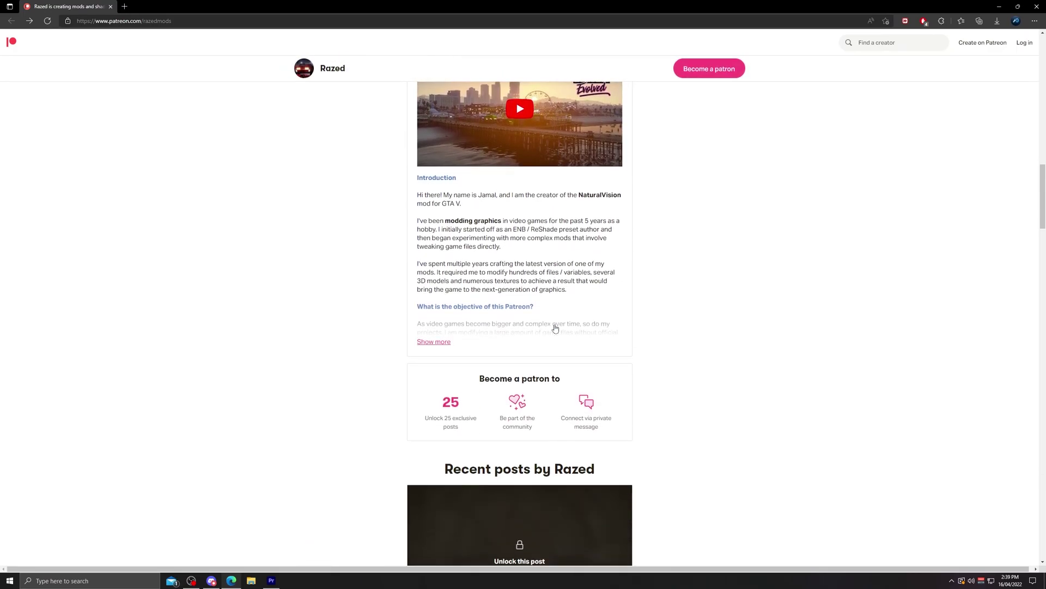
scroll(556, 327, "down", 7)
scroll(555, 327, "up", 2)
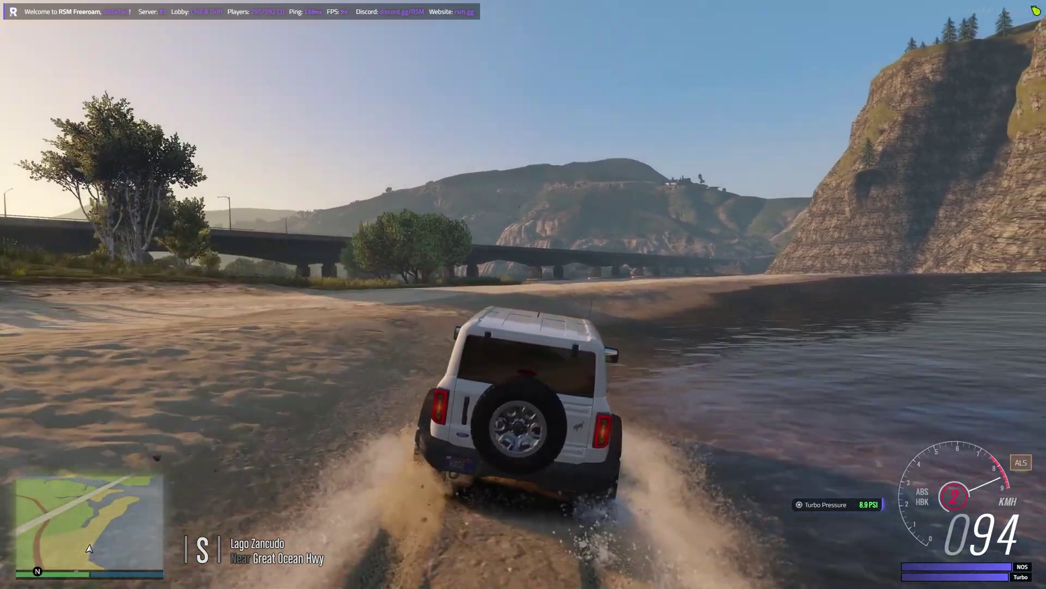
Accelerate the SUV along the sandy beach and veer left toward the bridge into the river
key("w")
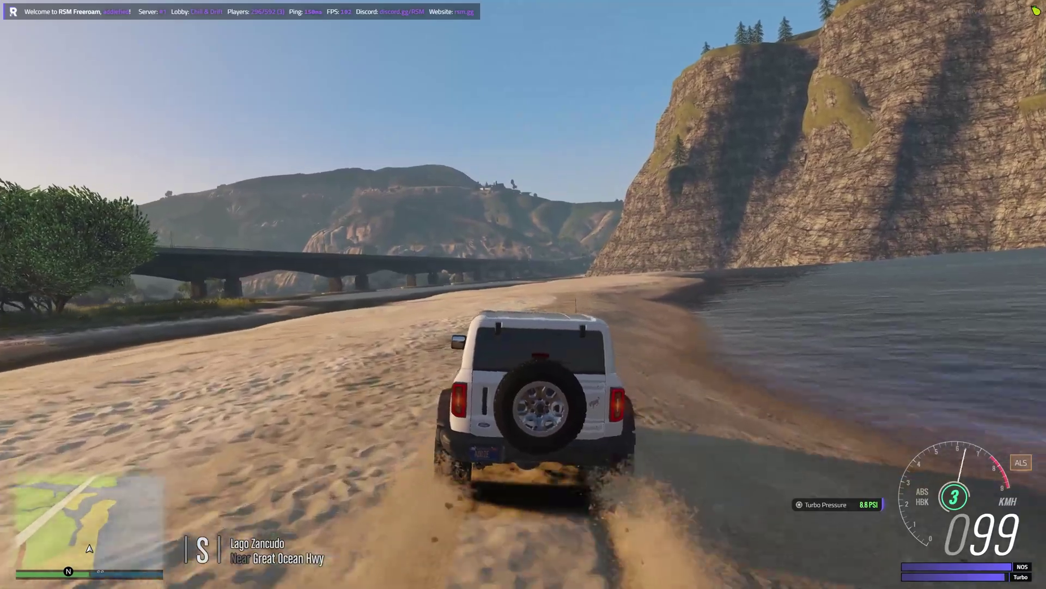
key("w")
key("a")
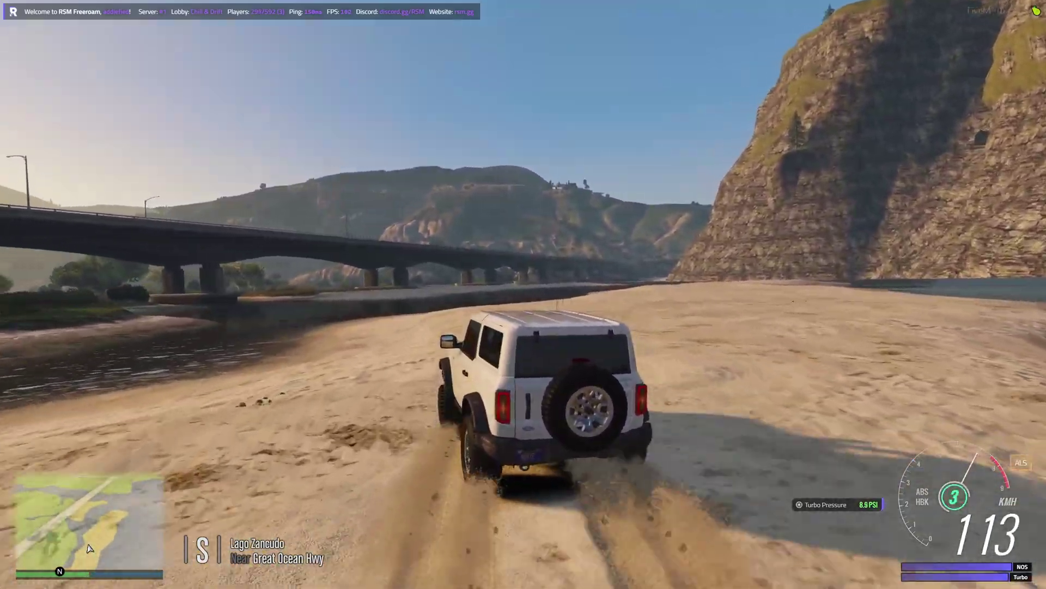
key("w")
key("a")
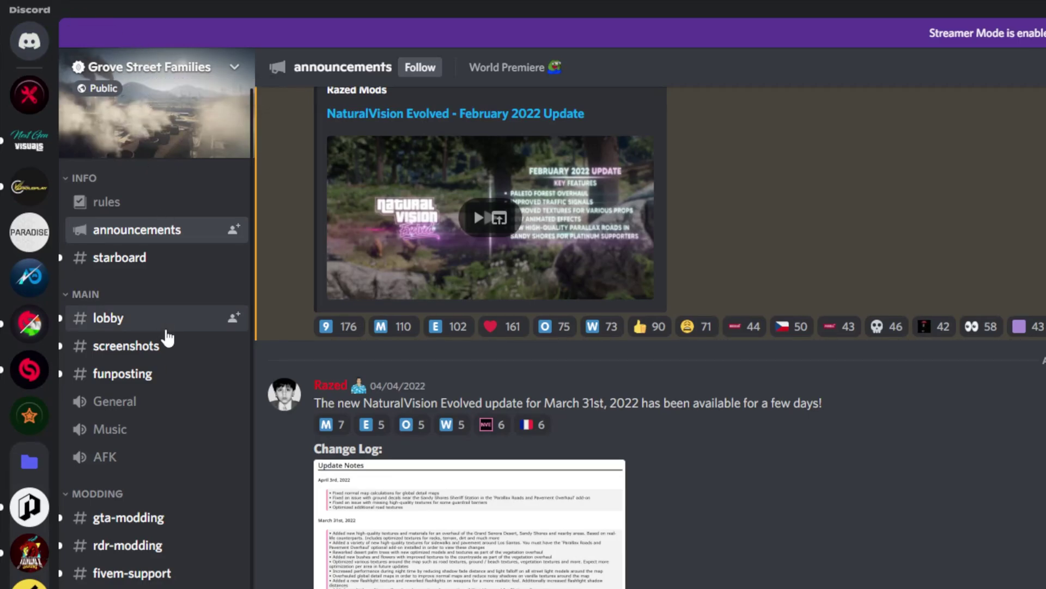
scroll(167, 382, "down", 1)
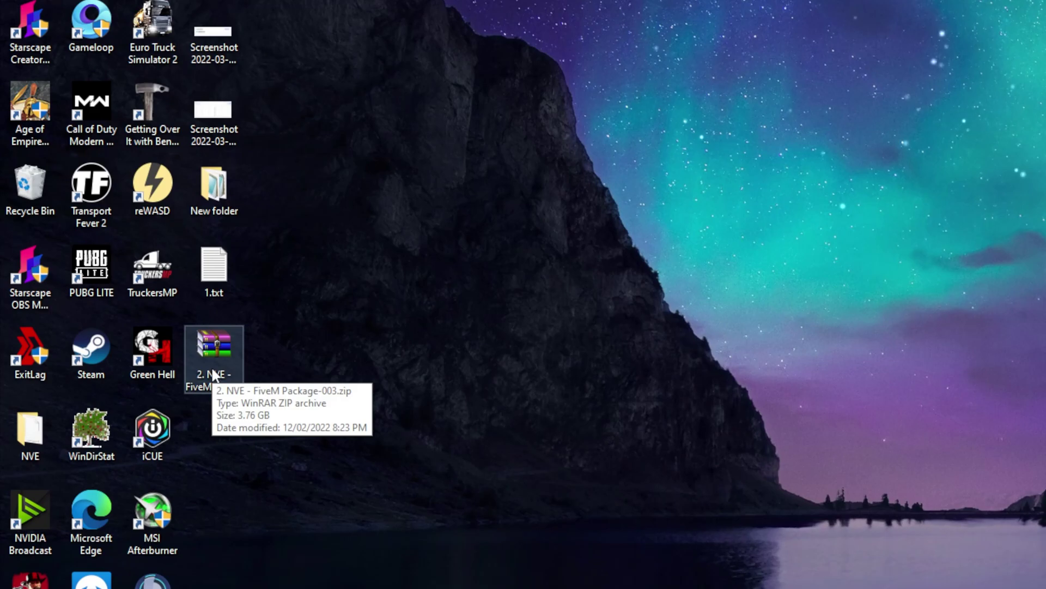
Open 2. NVE - FiveM Package-003.zip and point out its Optional Add-Ons, Main Package and ENB (Required) folders
left_click(214, 355)
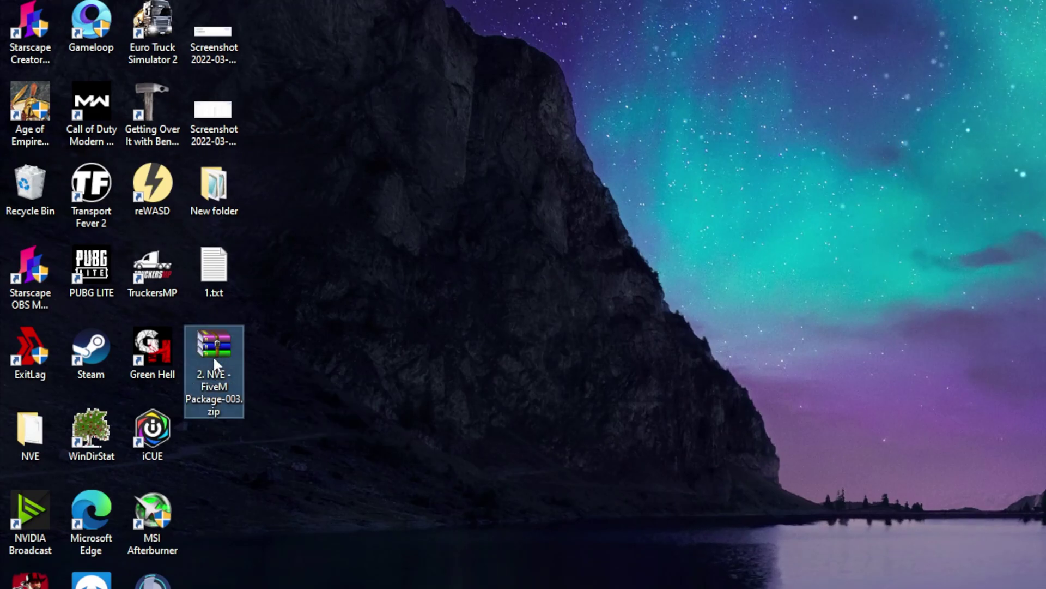
double_click(213, 356)
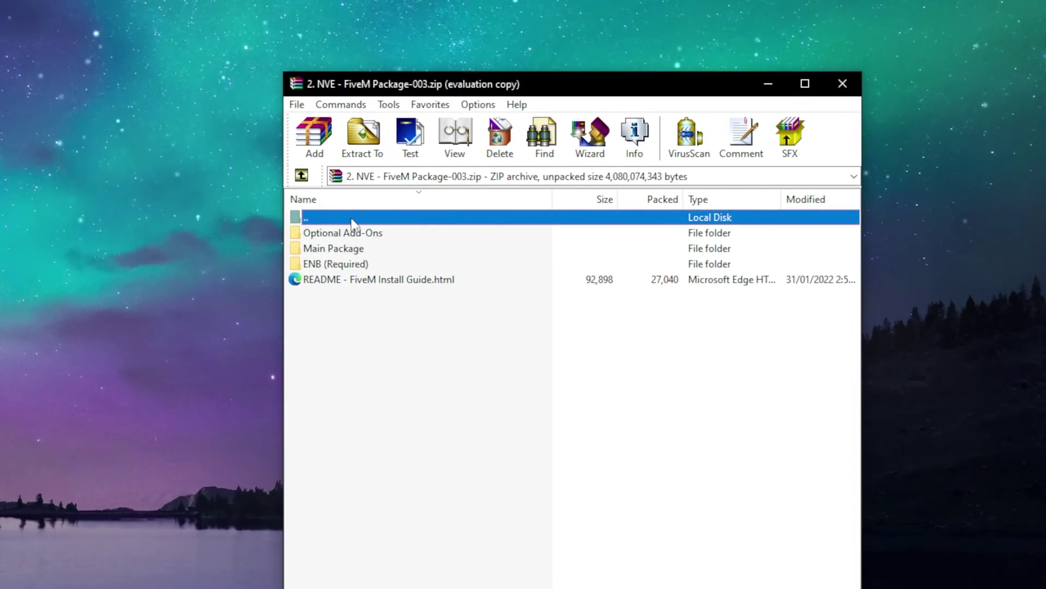
left_click(355, 233)
left_click(358, 253)
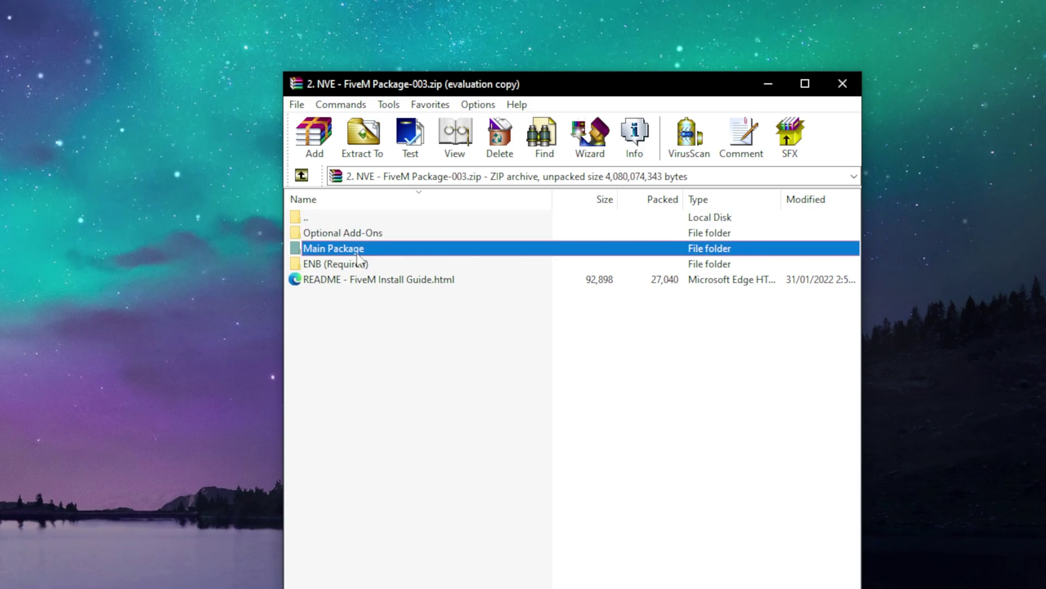
left_click(360, 266)
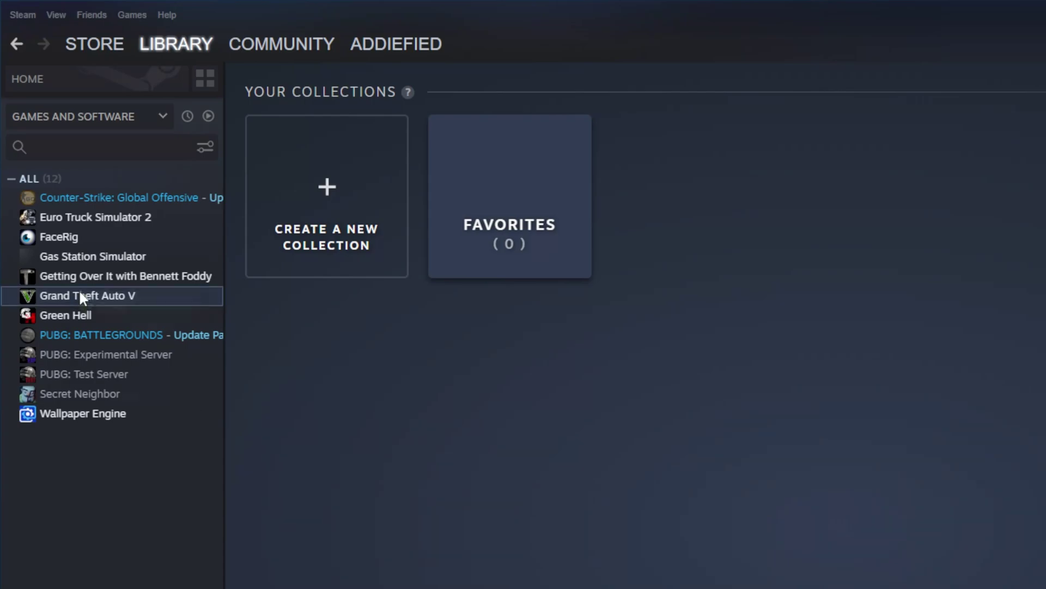
Browse Grand Theft Auto V's local files from Steam and place that Explorer window beside the archive
right_click(84, 295)
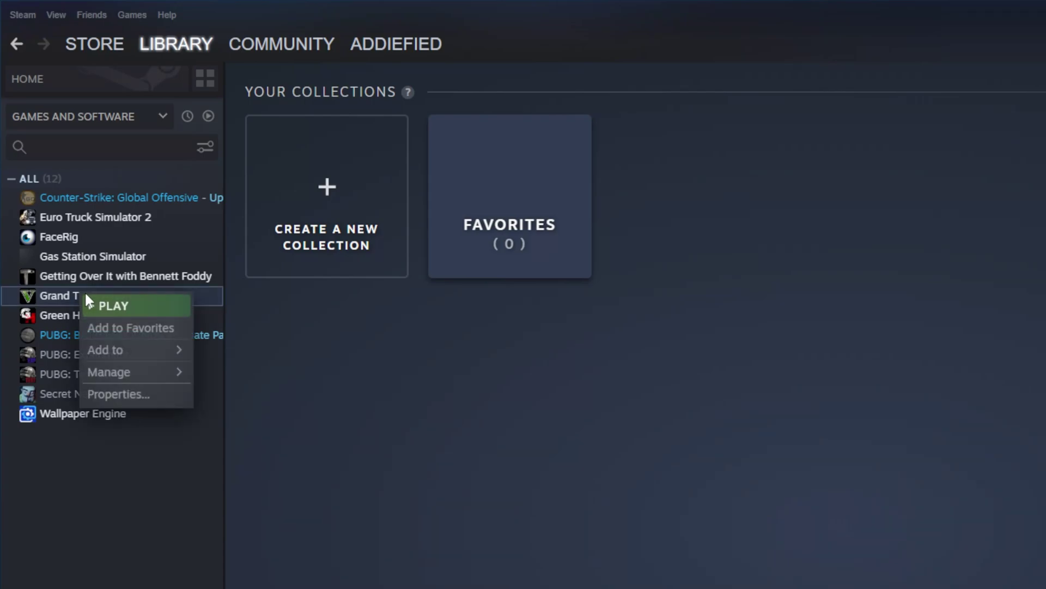
mouse_move(129, 367)
left_click(238, 404)
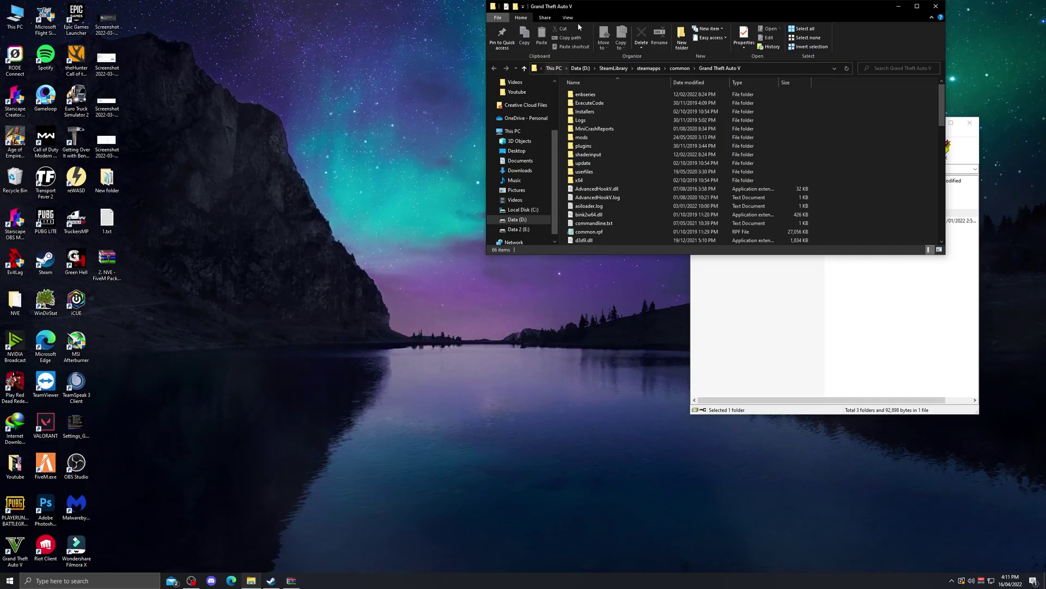
left_click_drag(594, 7, 311, 151)
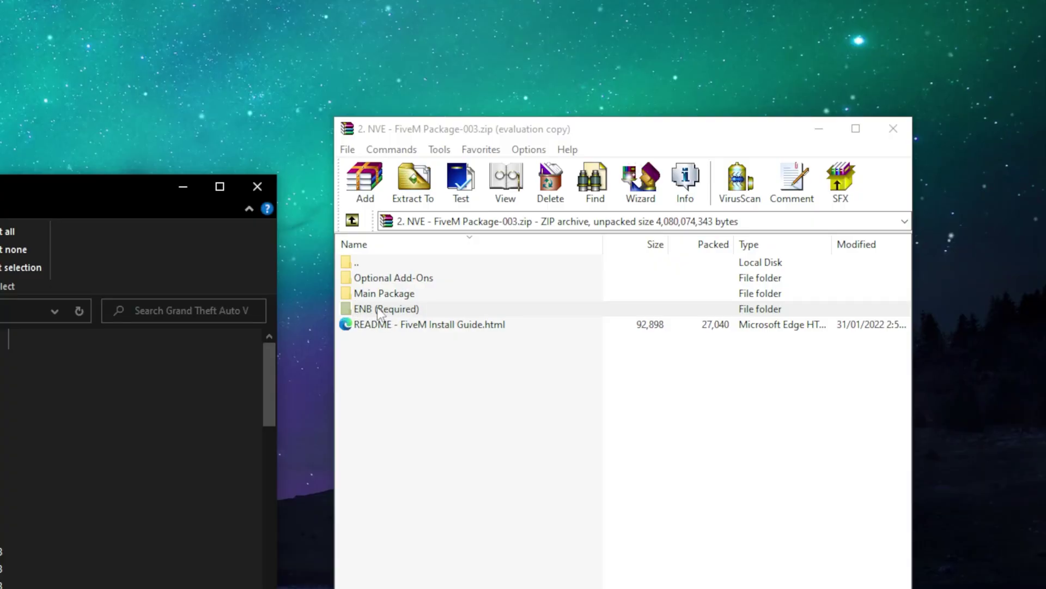
In ENB (Required), compare the Low, Medium and Ultra presets, then open (2) Medium Settings Preset [RECOMMENDED]
double_click(713, 212)
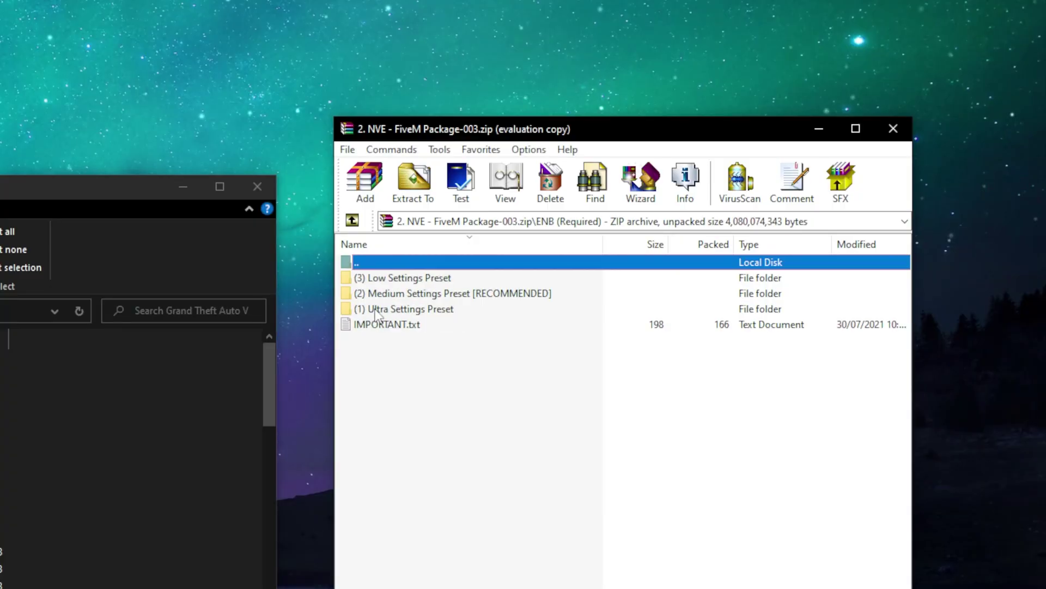
left_click(409, 277)
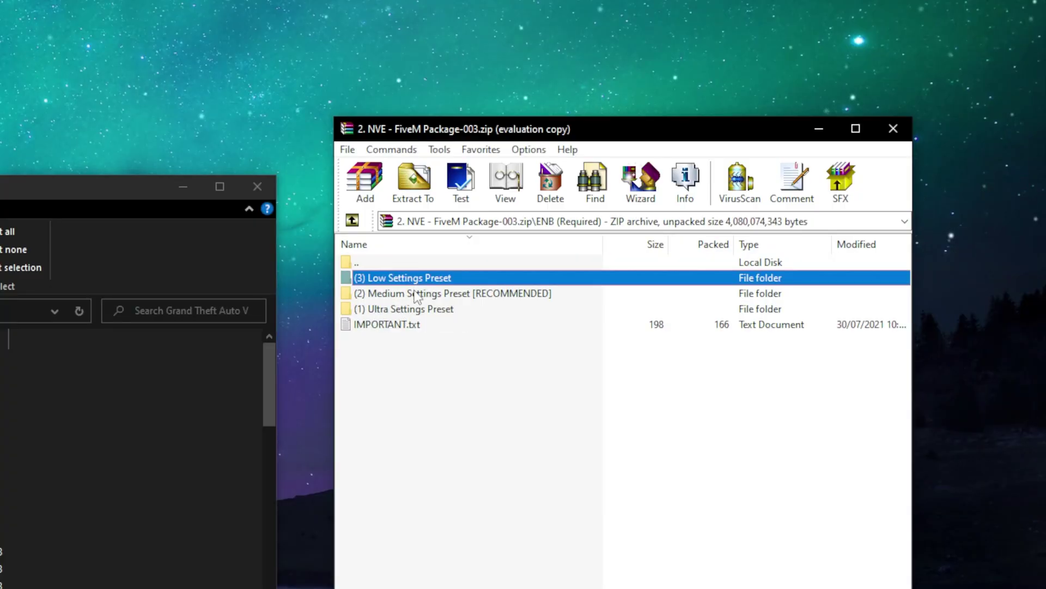
left_click(416, 294)
left_click(417, 310)
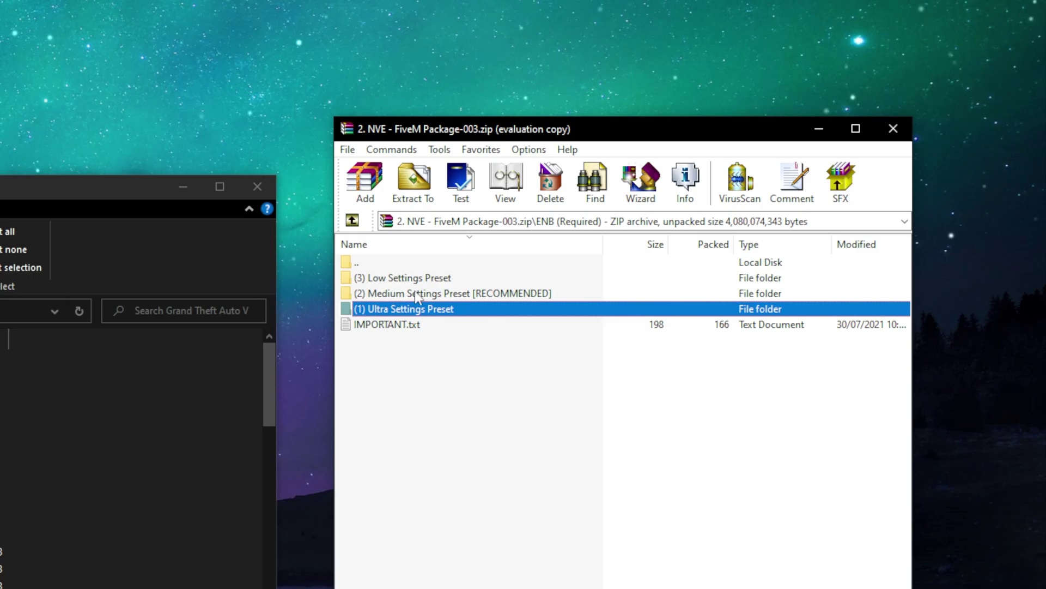
double_click(416, 294)
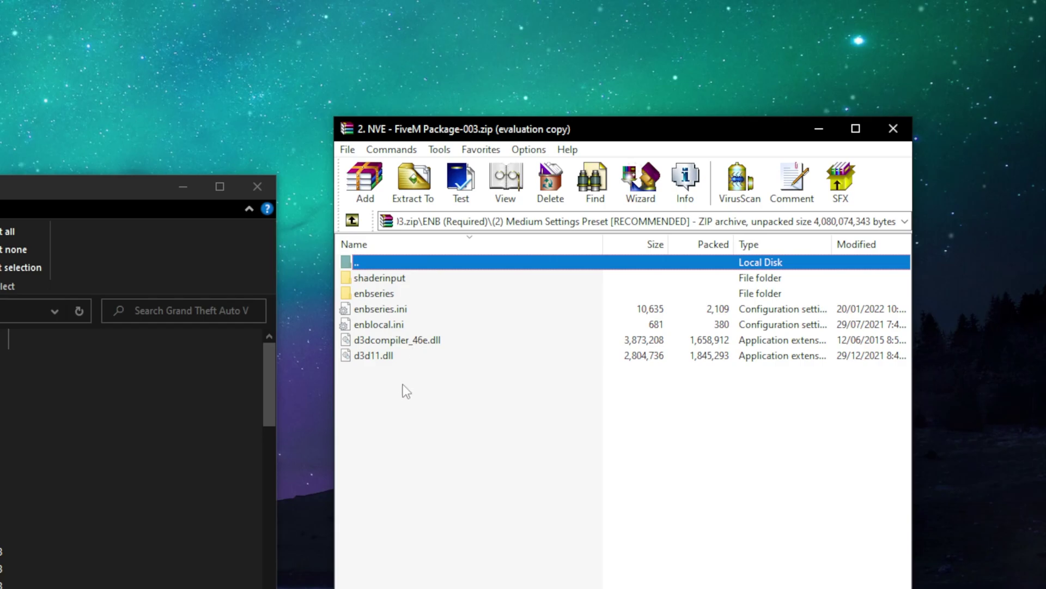
Drag all six medium-preset items into the Grand Theft Auto V folder, replacing the existing files
left_click_drag(398, 392, 386, 276)
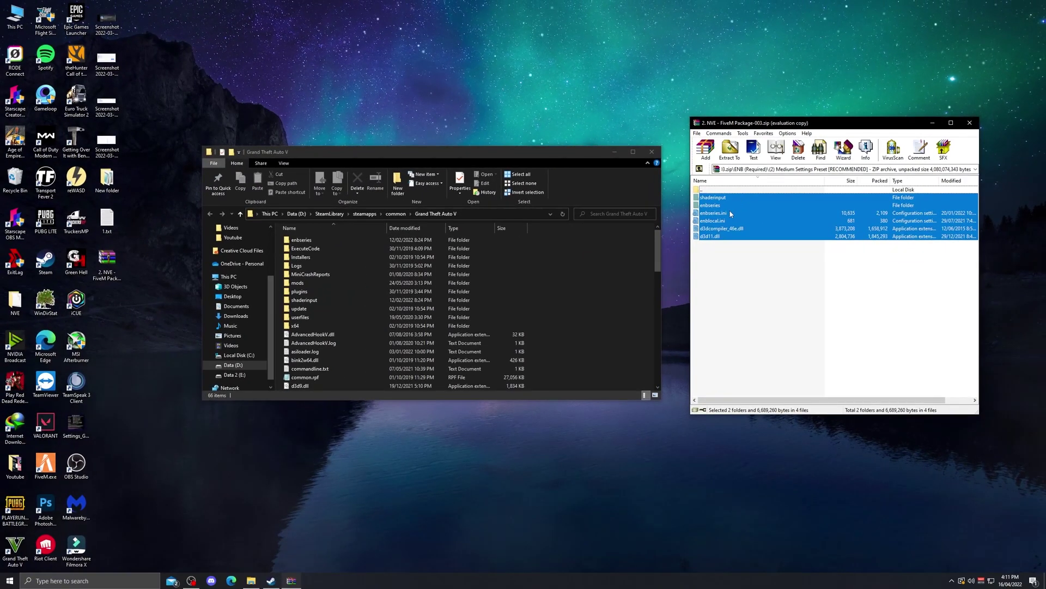
left_click_drag(731, 213, 396, 274)
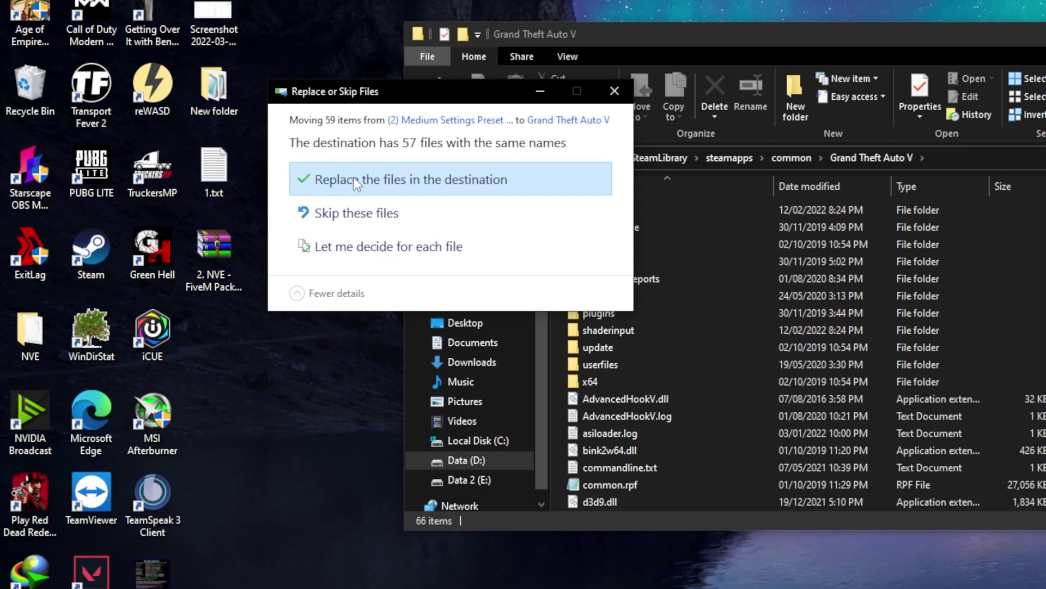
left_click(354, 160)
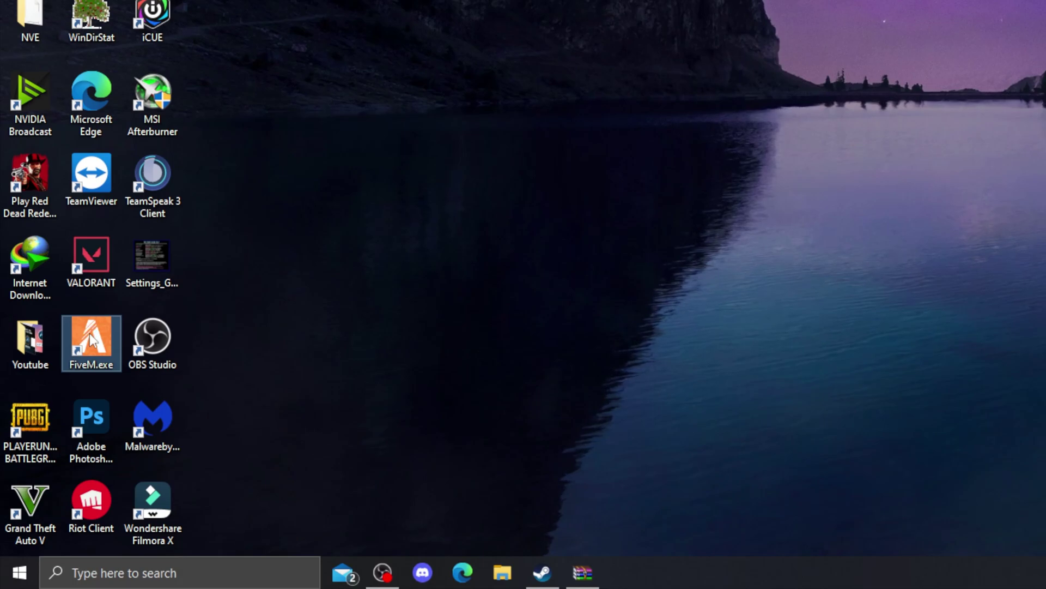
From FiveM.exe's file location, enter FiveM Application Data and select mods; open the archive's Main Package
right_click(50, 466)
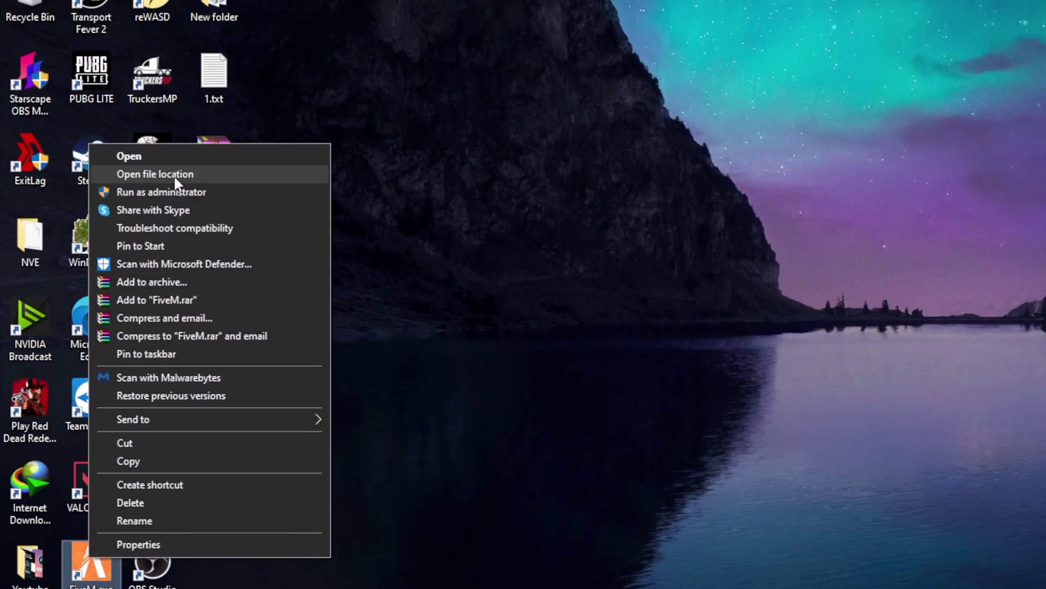
left_click(175, 173)
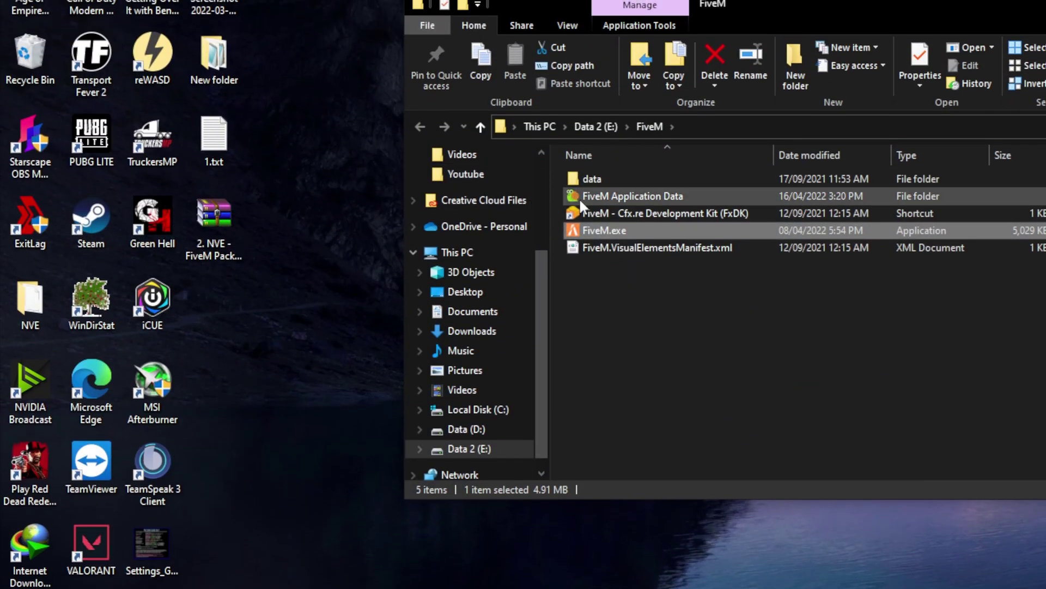
double_click(583, 136)
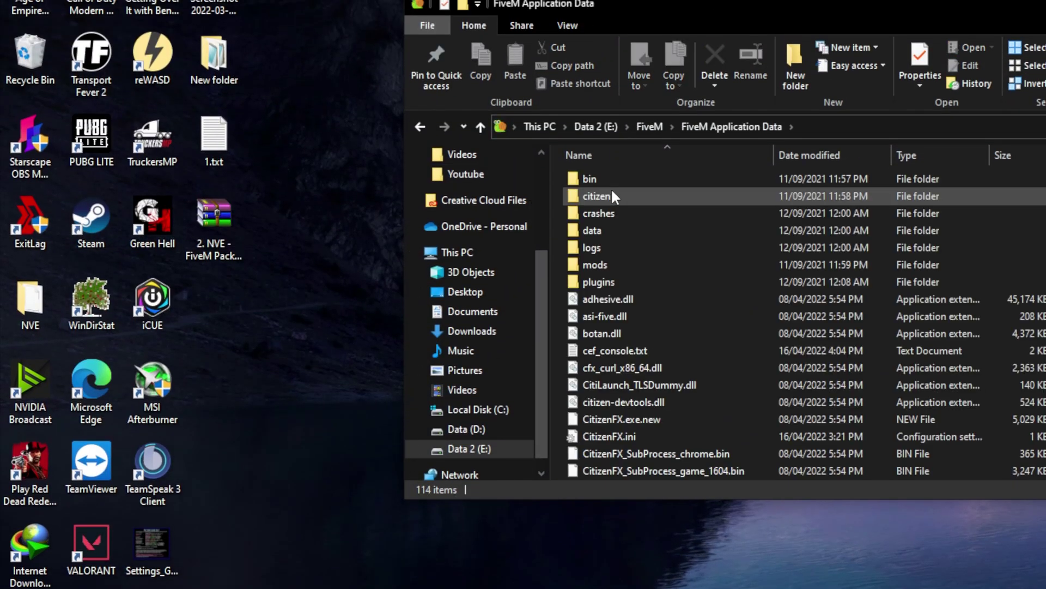
left_click(594, 264)
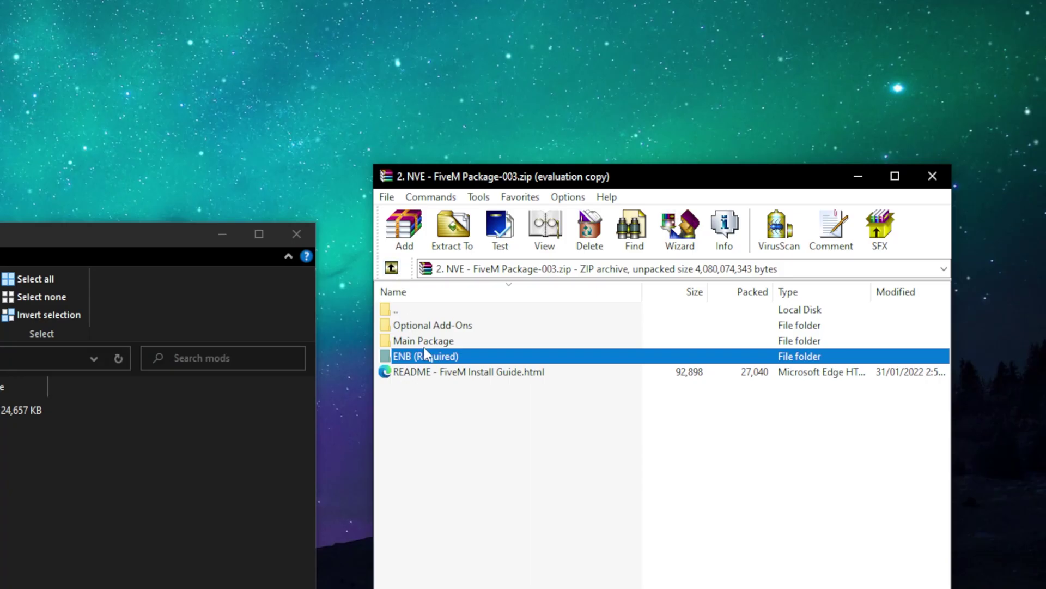
double_click(424, 342)
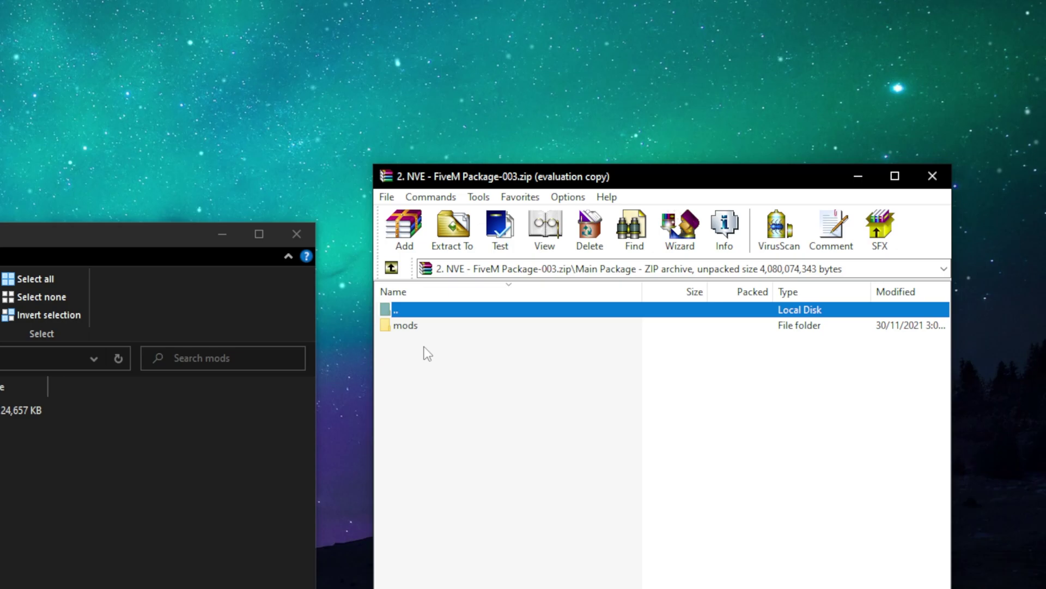
Copy all eight NVE .rpf files from the package's mods folder into FiveM's mods folder
double_click(418, 325)
left_click_drag(445, 460, 443, 326)
left_click_drag(444, 277, 444, 277)
left_click_drag(450, 321, 1, 468)
left_click_drag(177, 411, 177, 411)
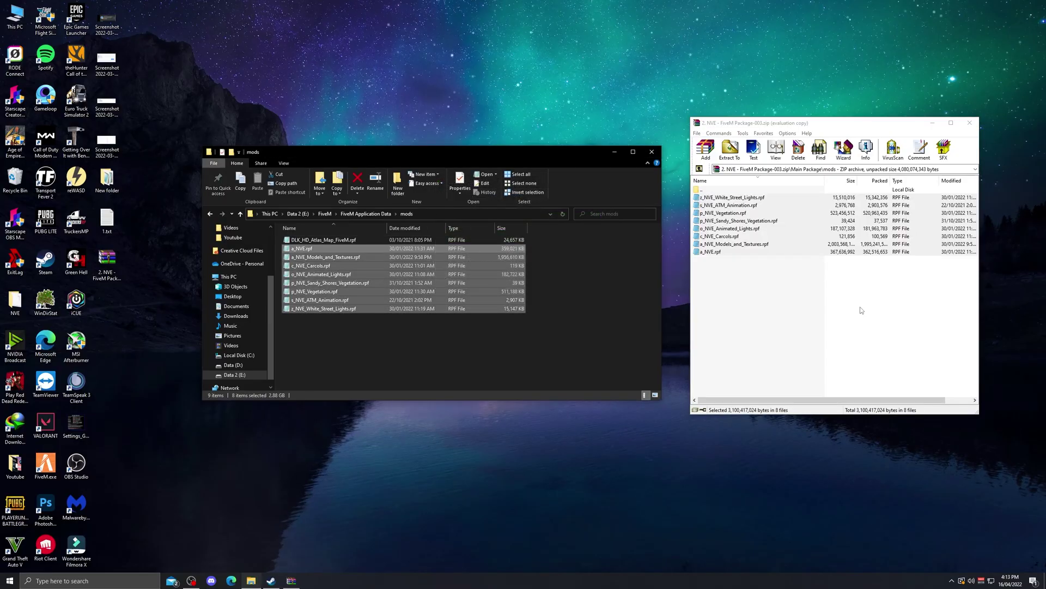
left_click(528, 315)
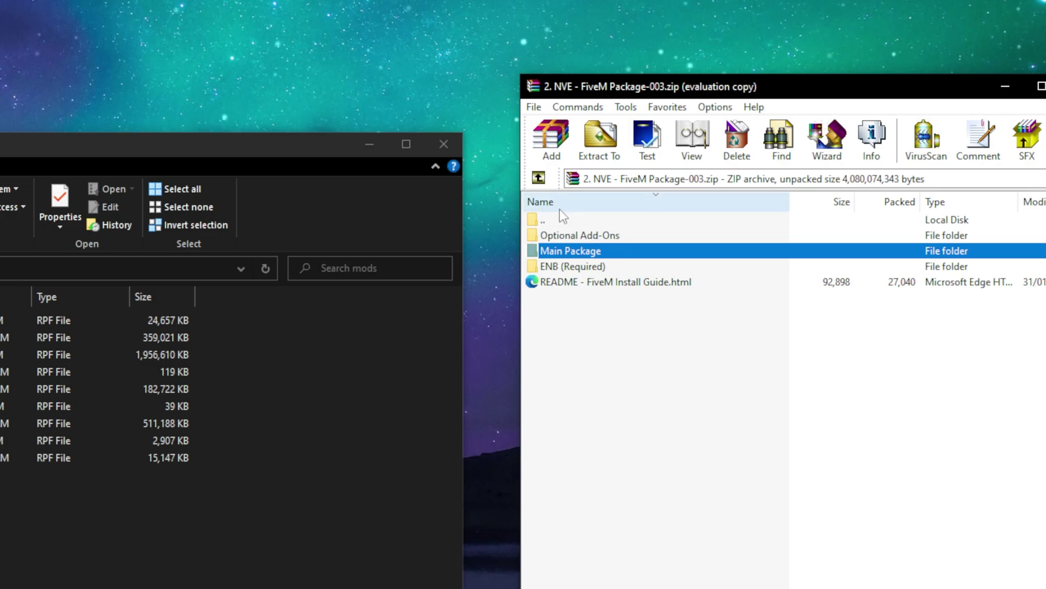
Copy f_NVE_Brighter_Emergency_Lights_aNEW.rpf from Optional Add-Ons > 2. Brighter Emergency Lights > New Version into mods
double_click(581, 236)
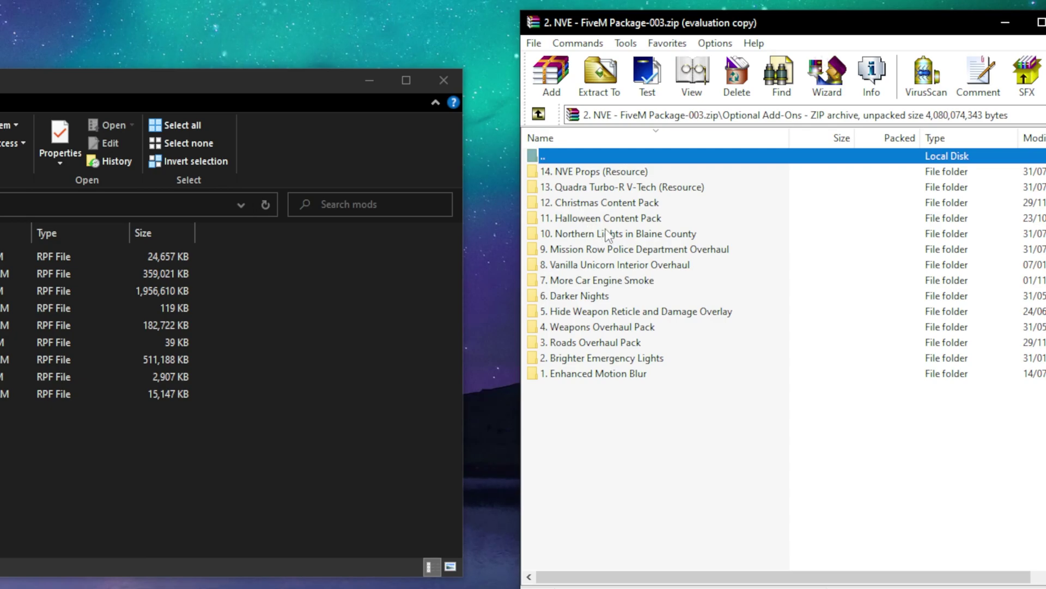
double_click(613, 361)
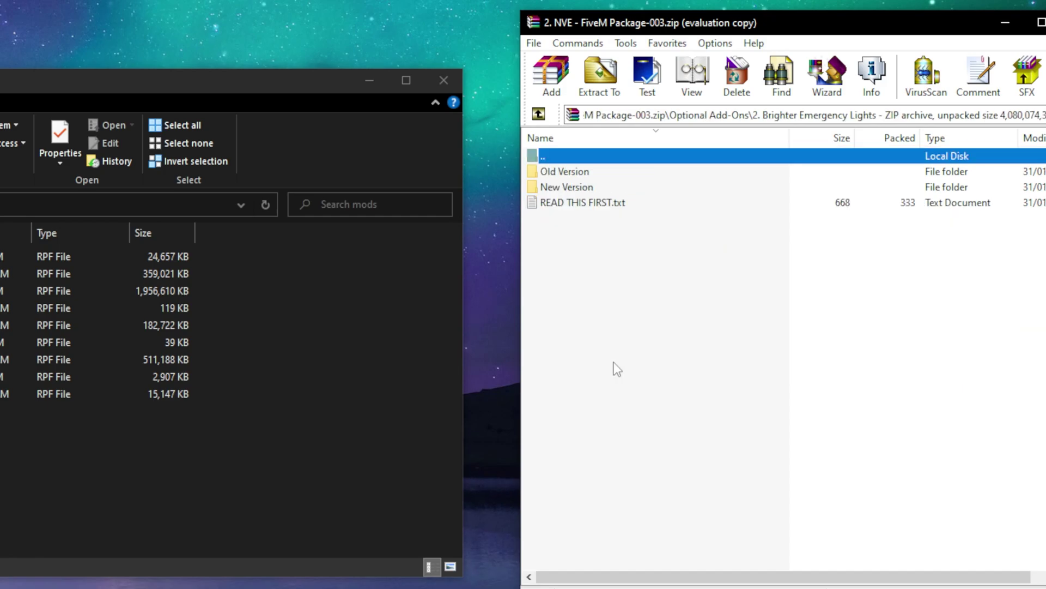
double_click(595, 190)
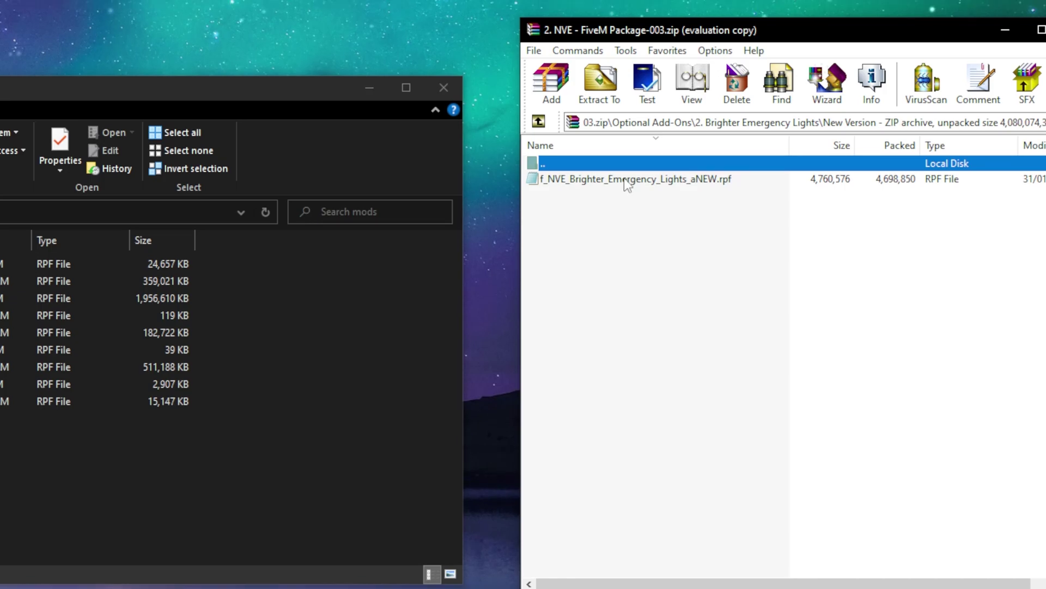
left_click_drag(626, 181, 435, 213)
left_click_drag(177, 420, 180, 422)
left_click(965, 196)
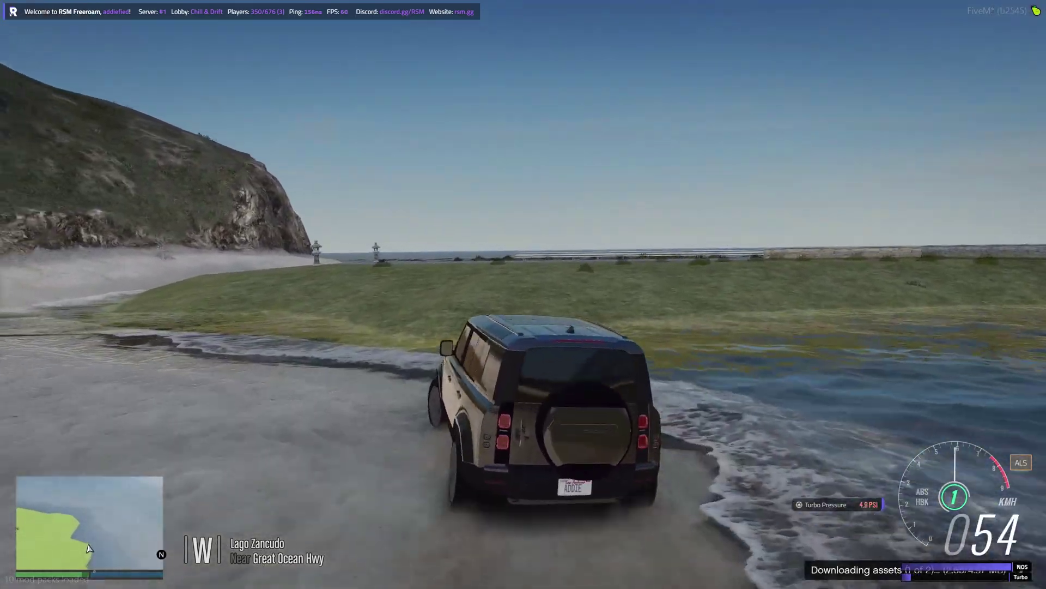
Drive the car off the shoreline across the grass and turn right onto the paved road
key("w")
key("a")
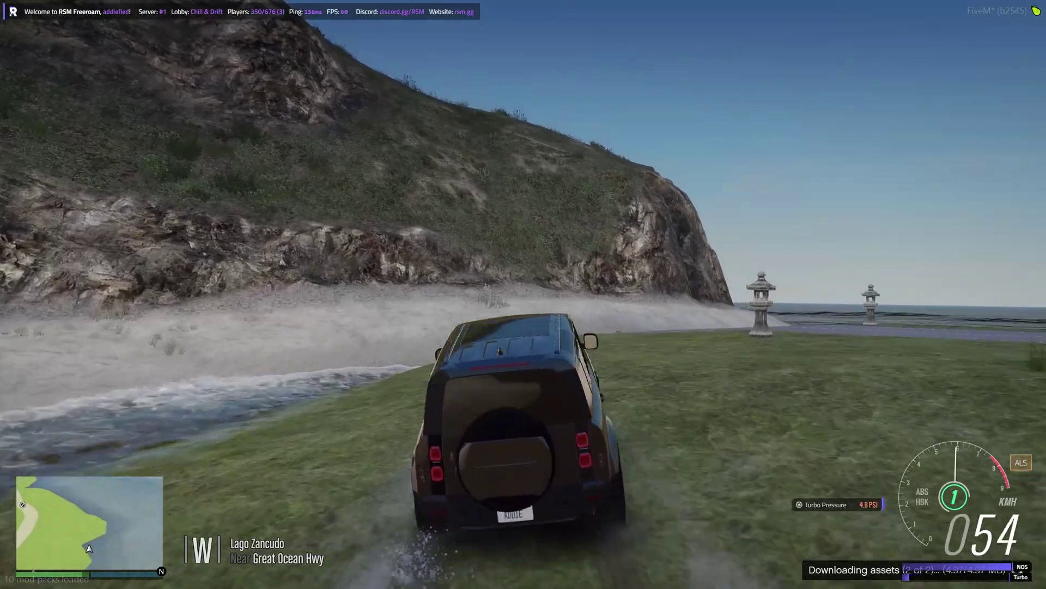
key("d")
key("w")
key("d")
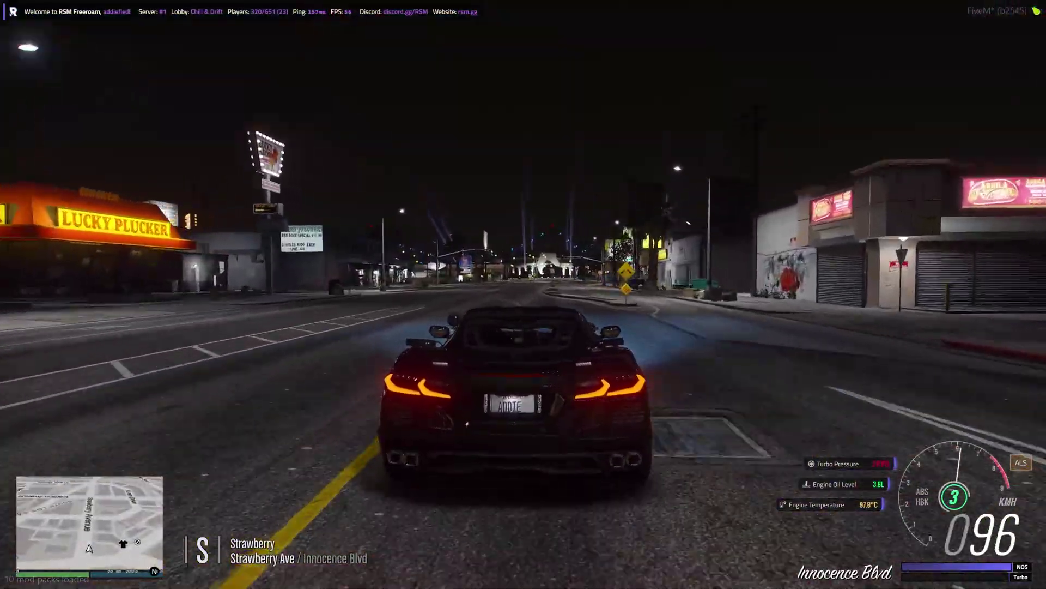
Drive along Innocence Blvd under the Olympic Fwy overpass, firing nitrous twice along Alta St
key("w")
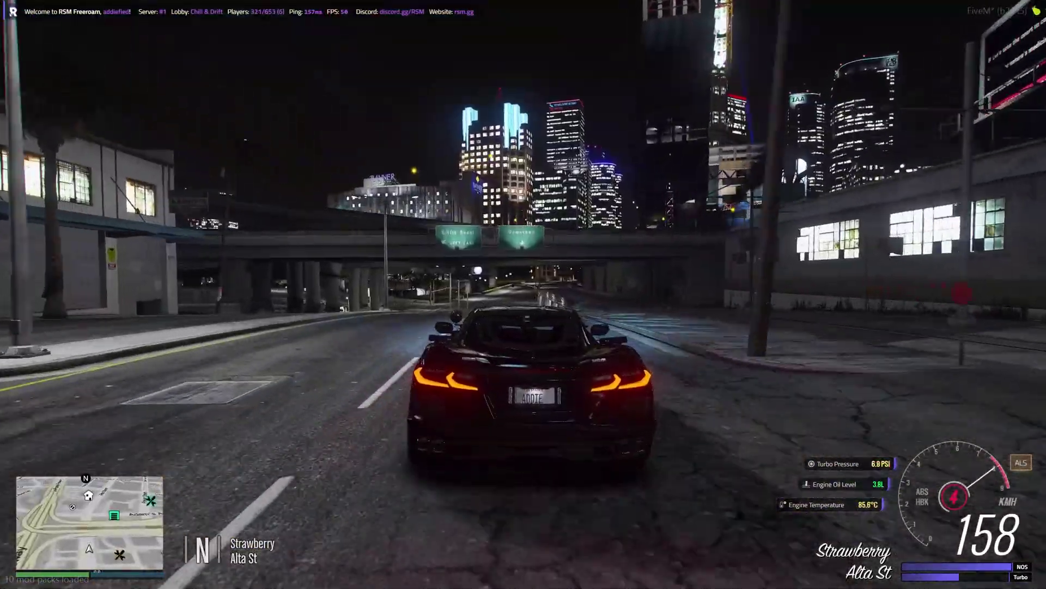
key("w")
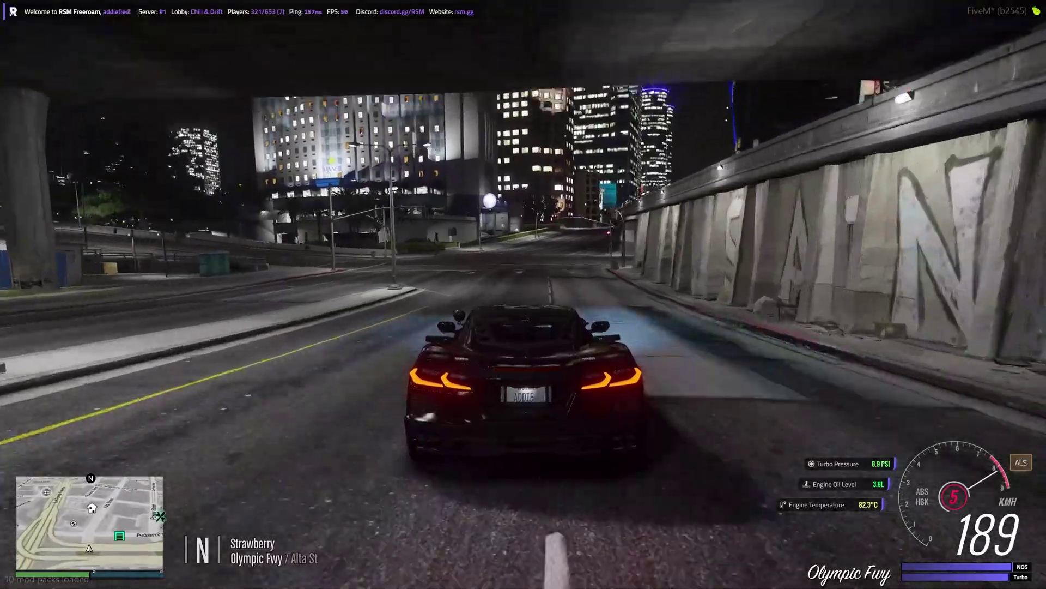
key("w")
key("shift")
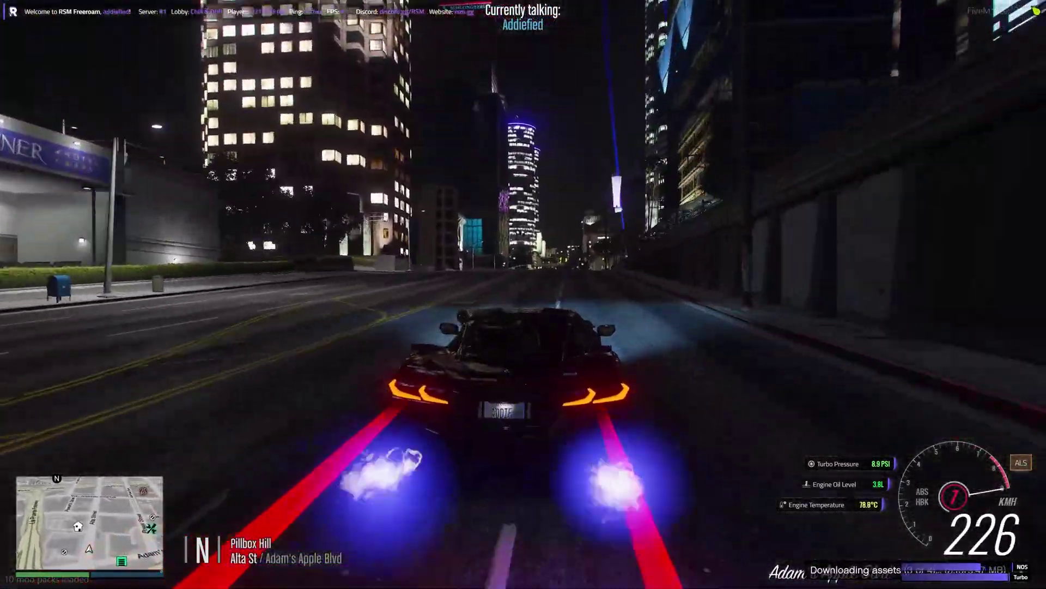
key("w")
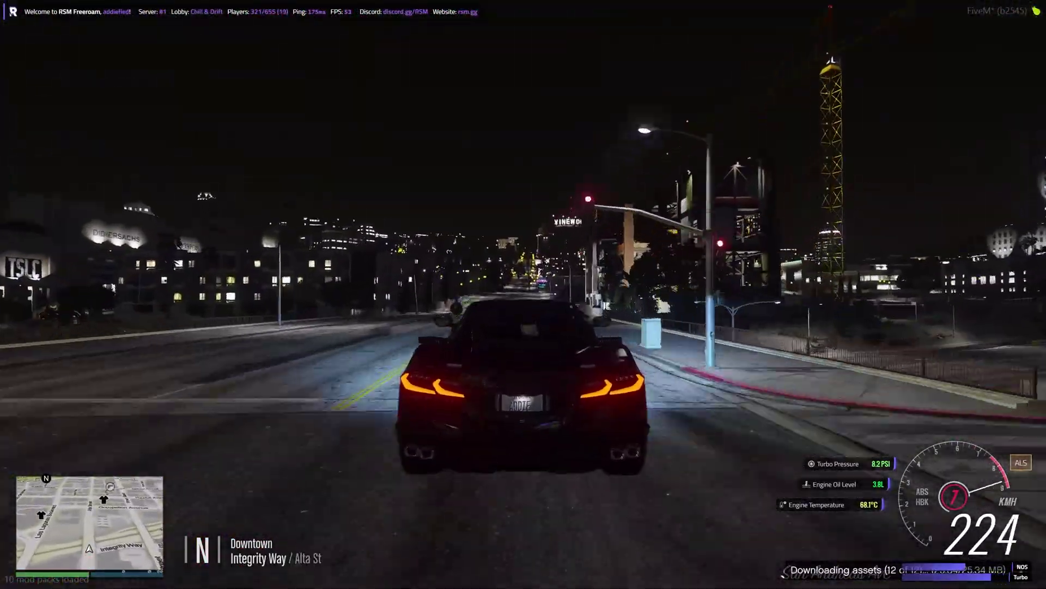
key("shift")
key("w")
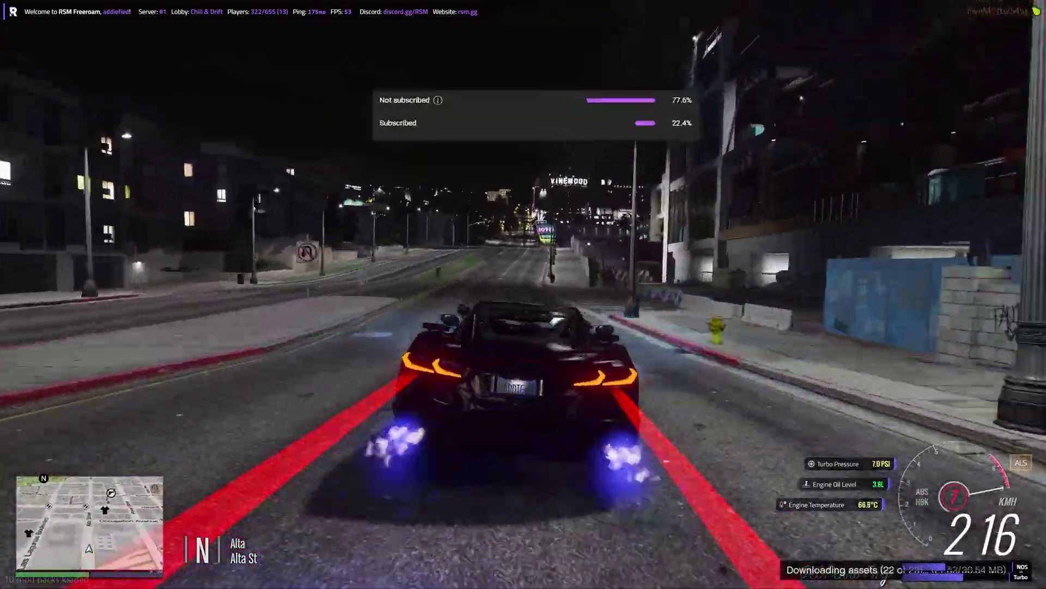
Continue up Alta St past the motel and Hawick into Downtown Vinewood, crossing Vinewood Blvd
key("a")
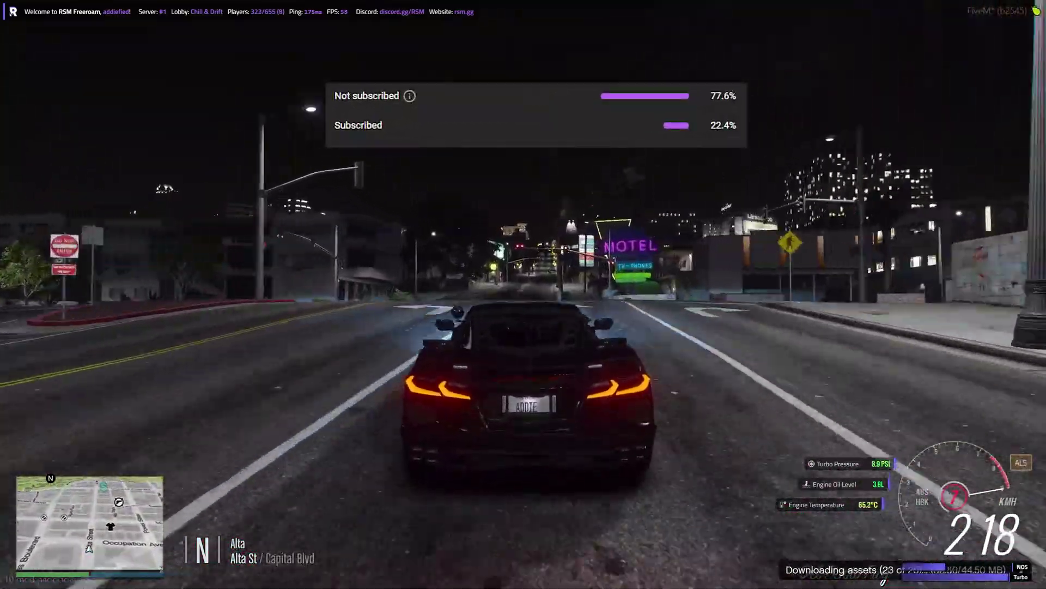
key("w")
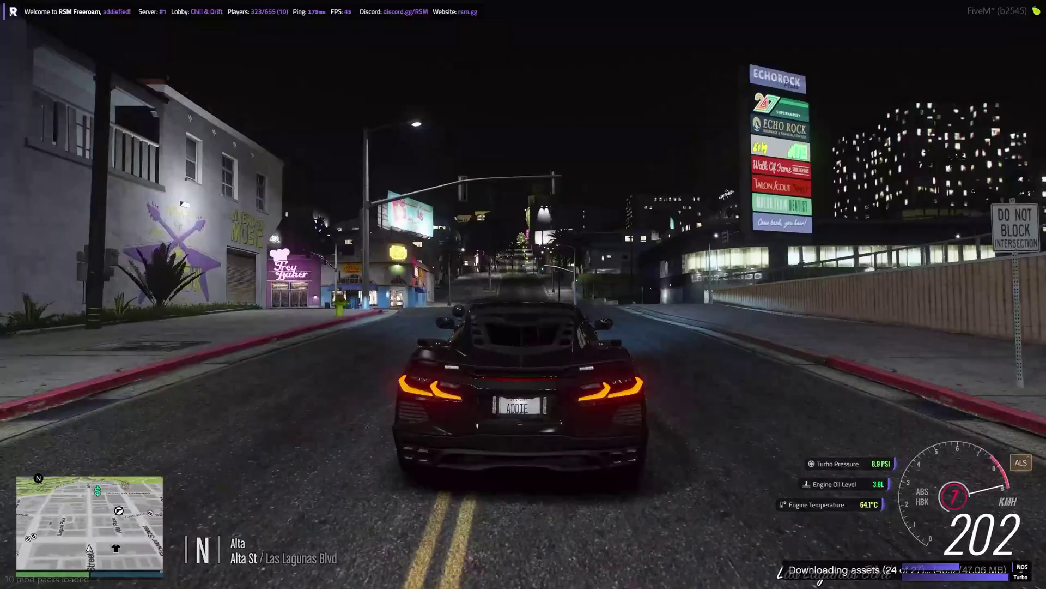
key("w")
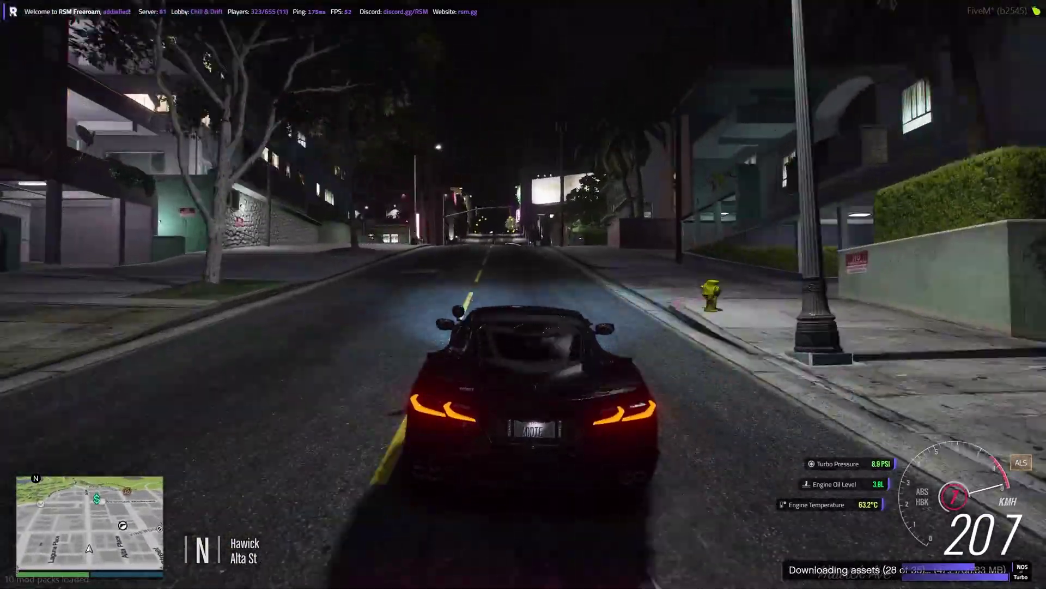
key("w")
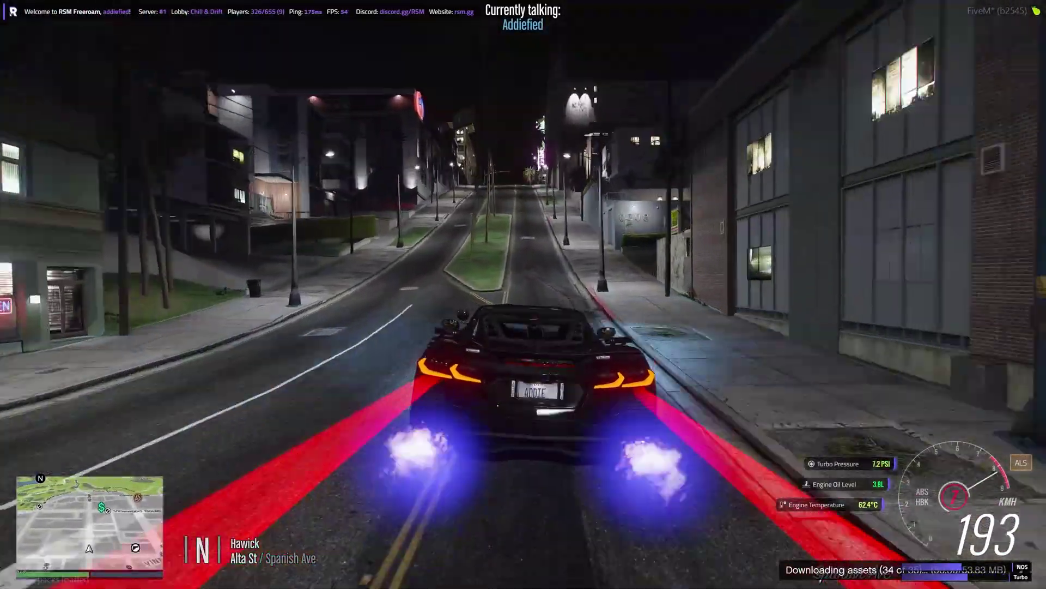
key("w")
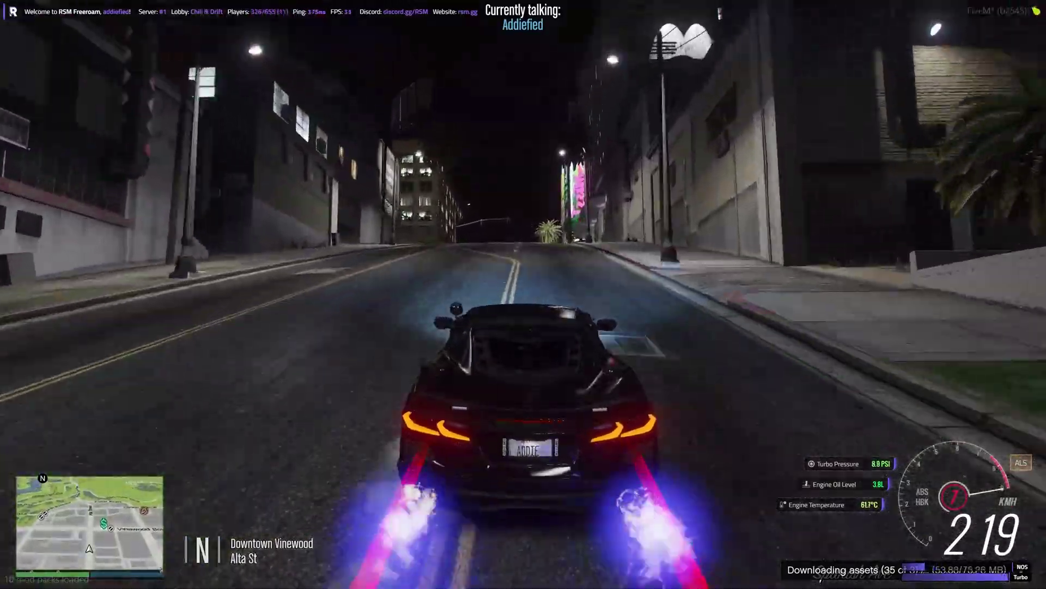
key("w")
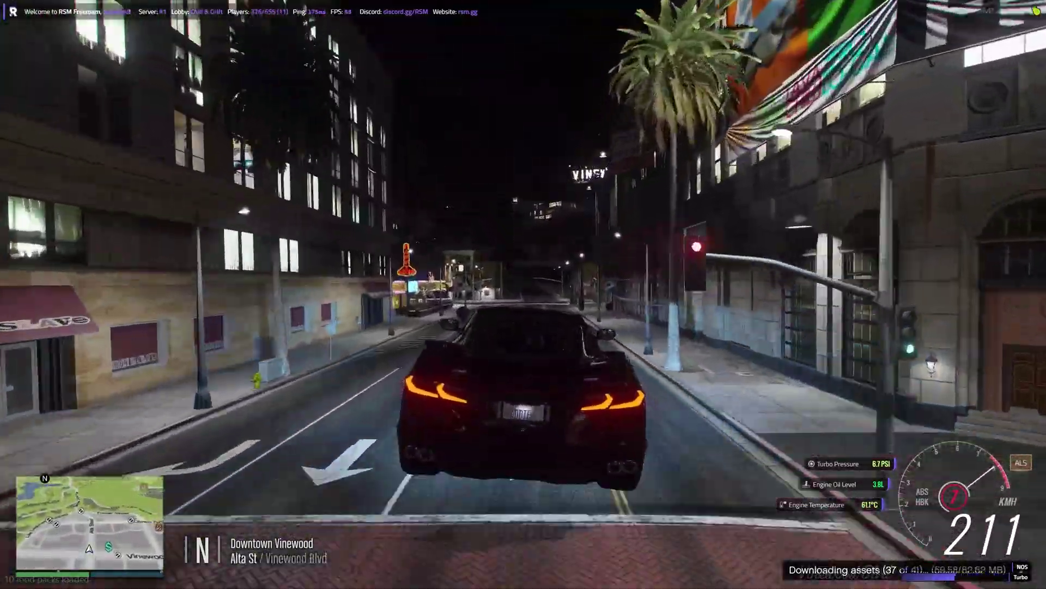